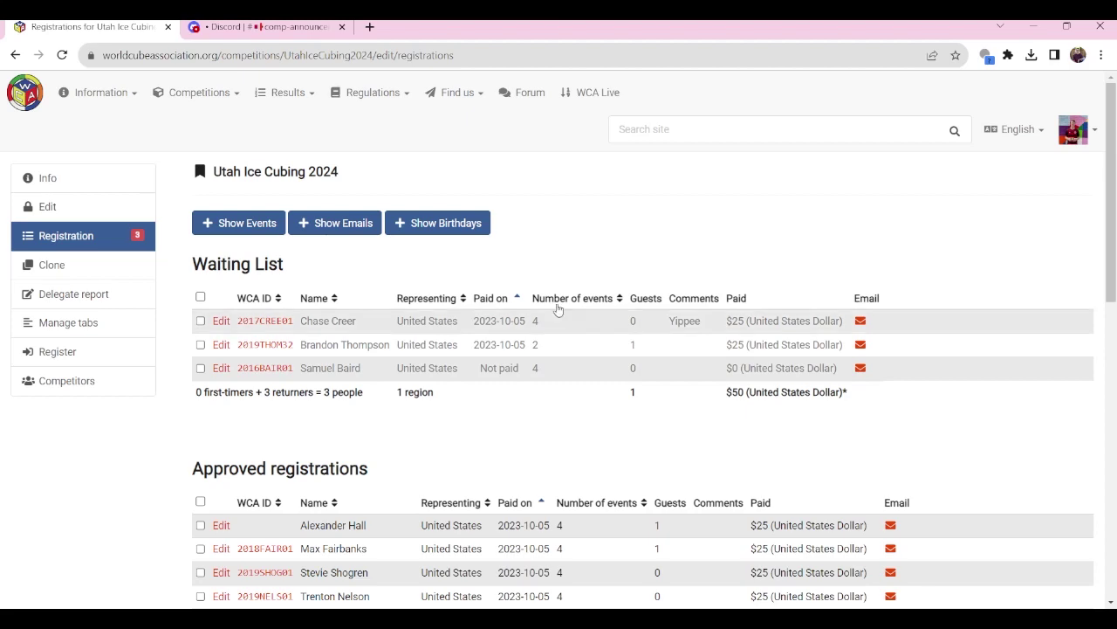
- Review the waiting list entries of Utah Ice Cubing 2024, including the competitor who has not paid
scroll(556, 309, "down", 1)
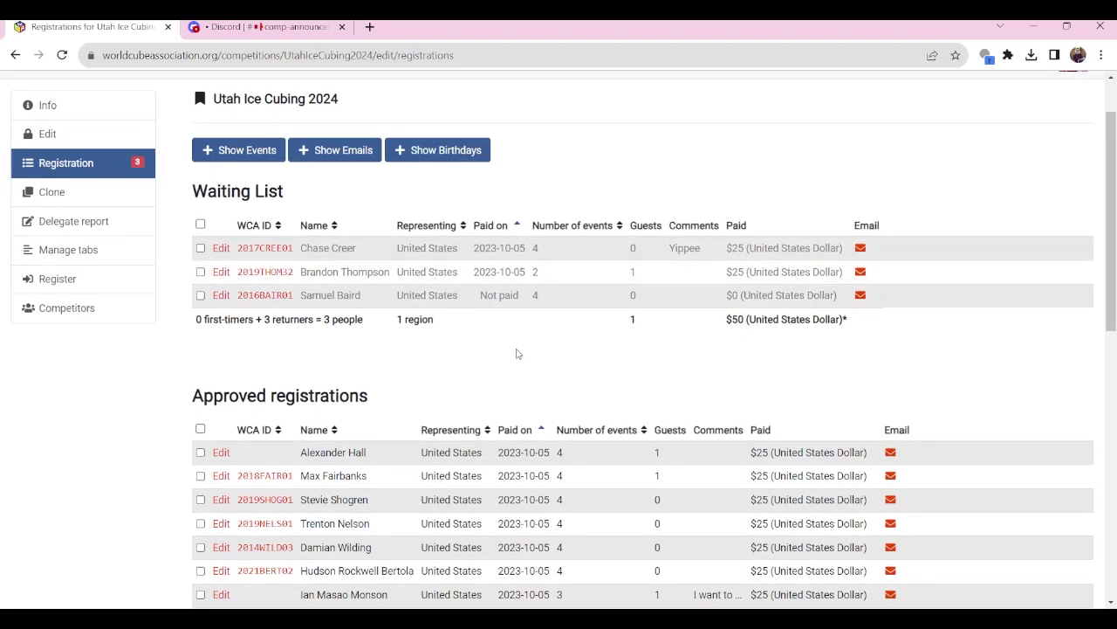
scroll(497, 339, "down", 1)
scroll(499, 337, "up", 2)
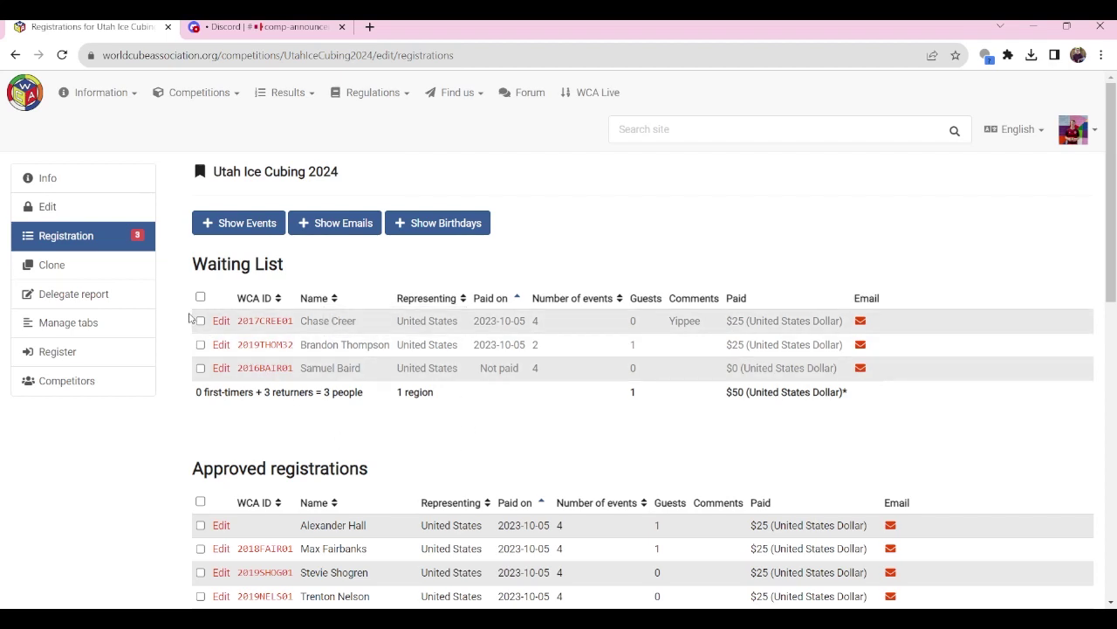
scroll(498, 429, "down", 1)
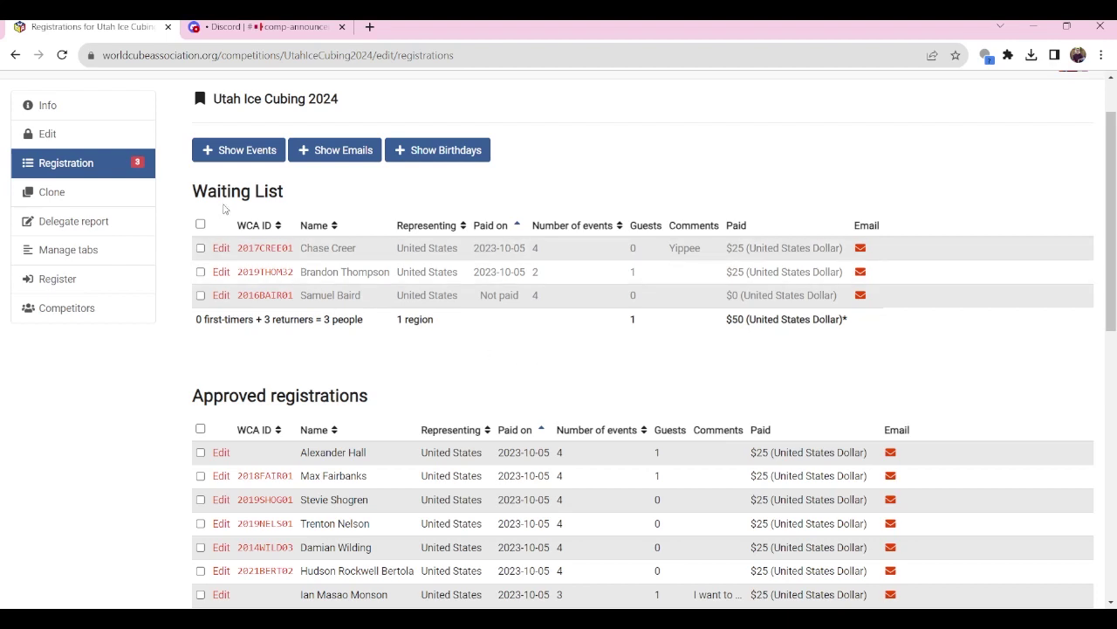
left_click_drag(193, 190, 287, 194)
left_click(300, 191)
scroll(532, 202, "up", 1)
scroll(584, 229, "down", 1)
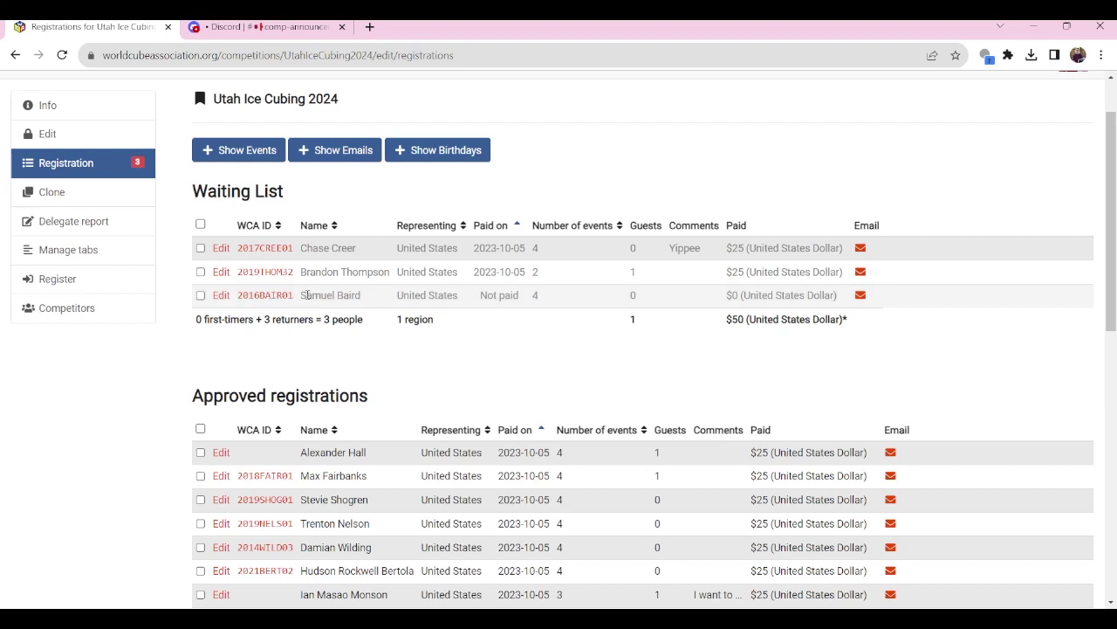
triple_click(360, 299)
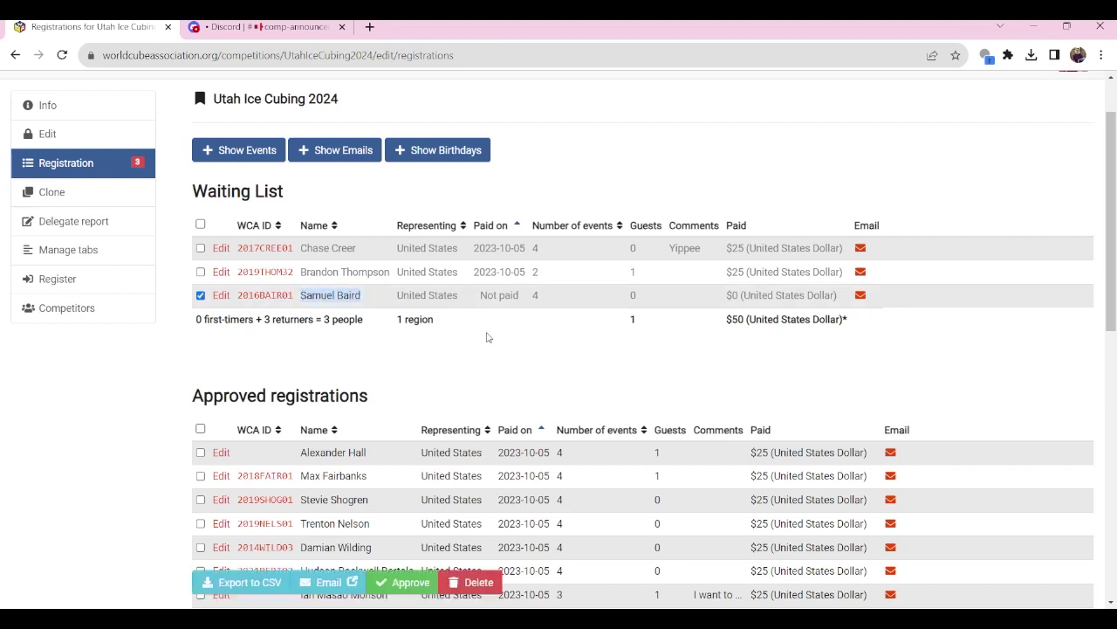
left_click(524, 348)
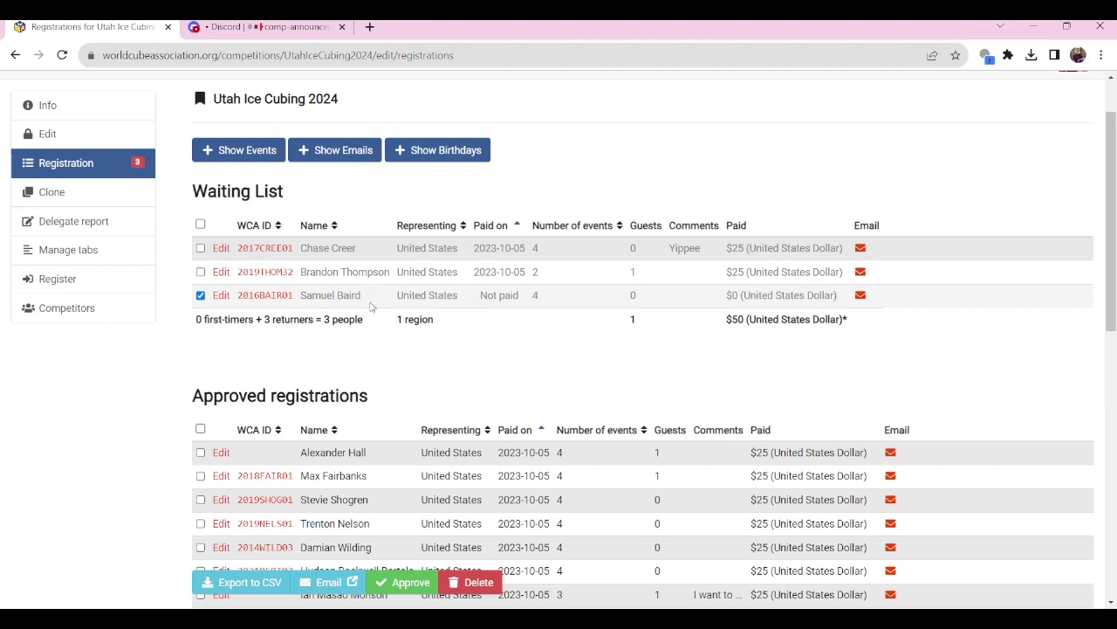
left_click(371, 303)
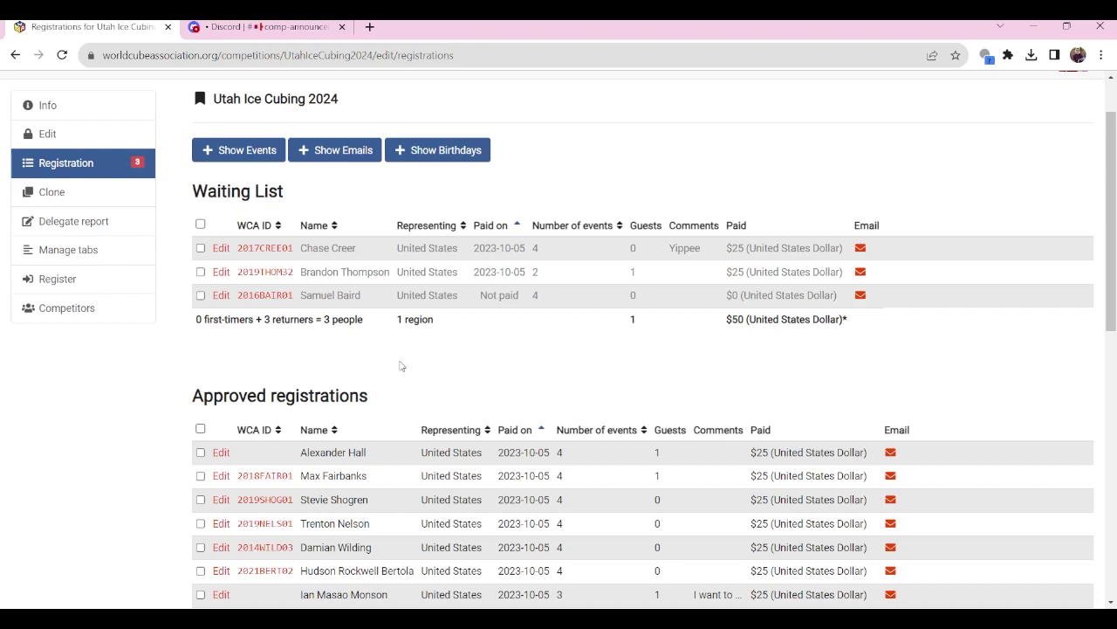
- Check the total number of people in the approved registrations and compare it with the waiting list
scroll(399, 366, "down", 7)
scroll(337, 442, "up", 2)
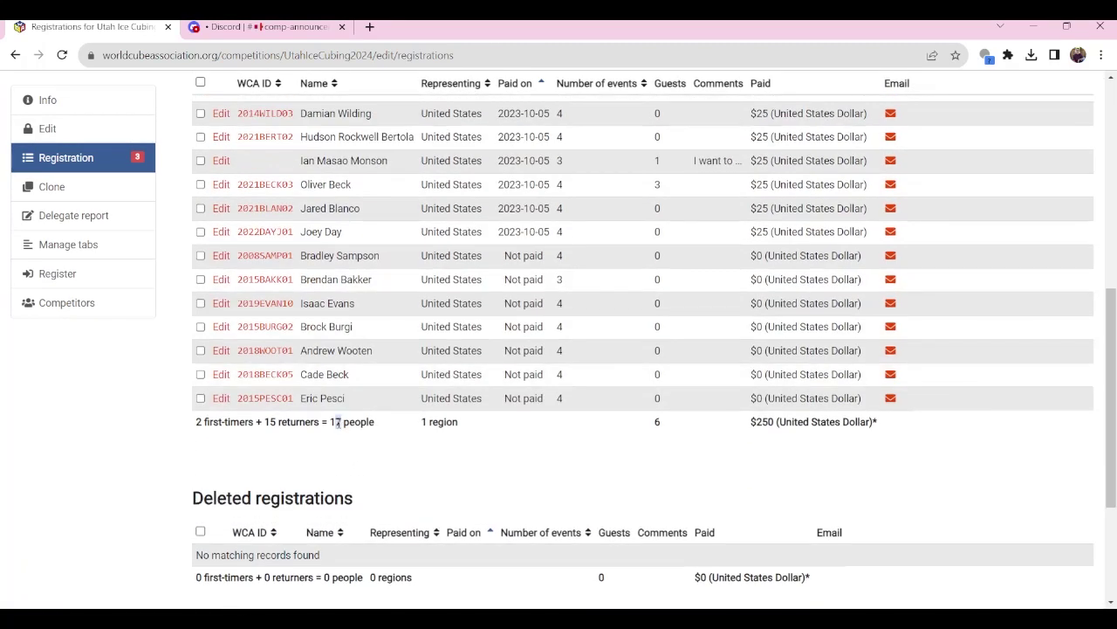
double_click(335, 422)
left_click(339, 422)
scroll(356, 480, "up", 6)
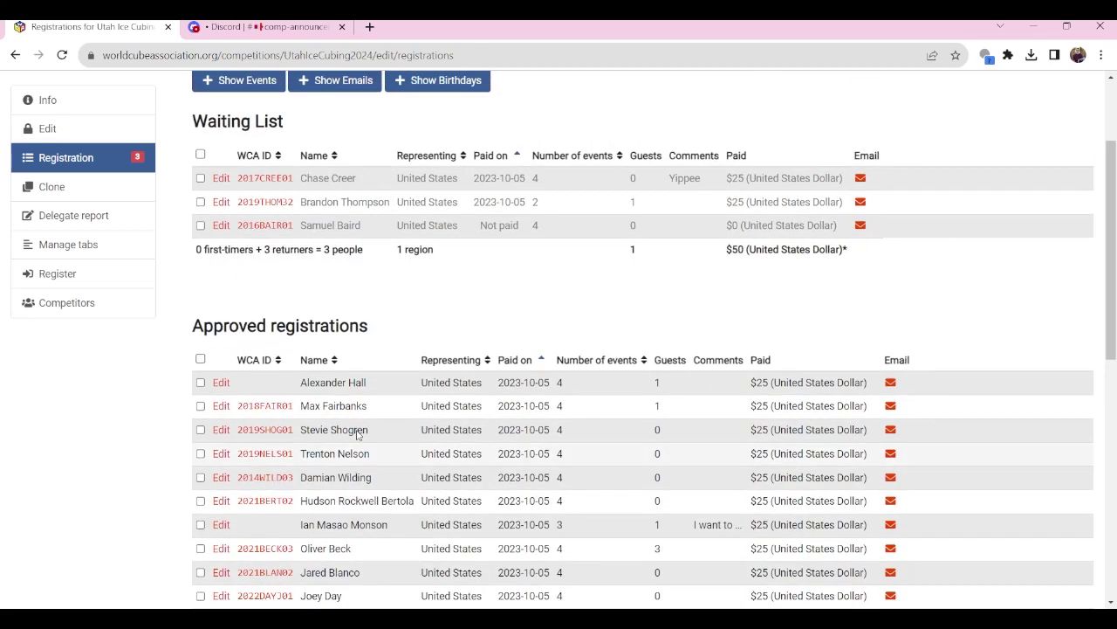
scroll(349, 349, "down", 5)
scroll(349, 350, "down", 1)
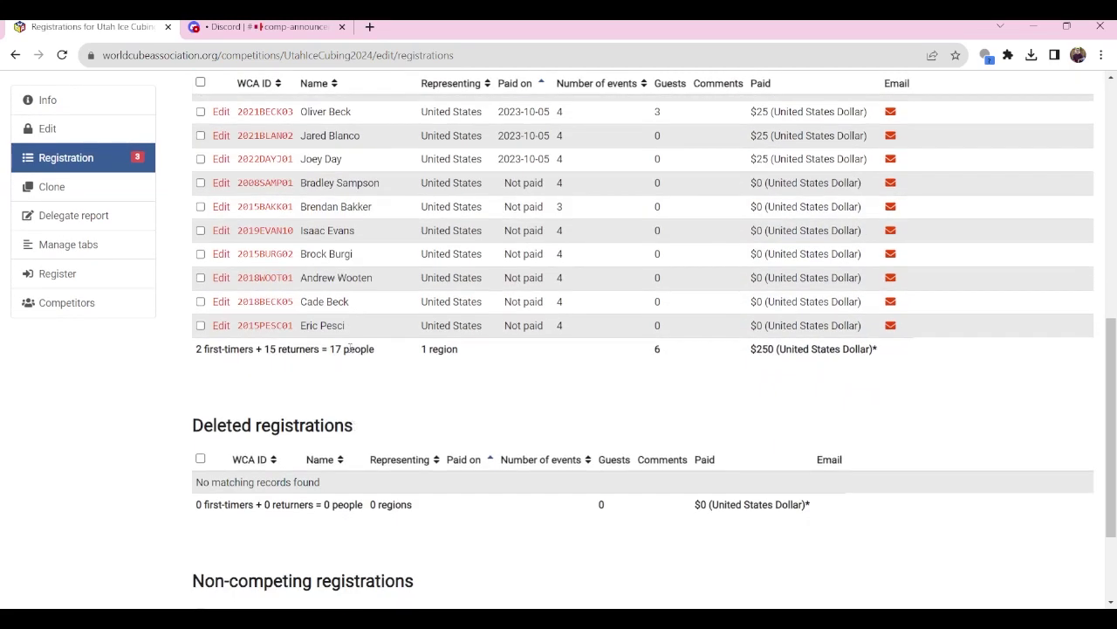
left_click(385, 371)
scroll(373, 402, "up", 6)
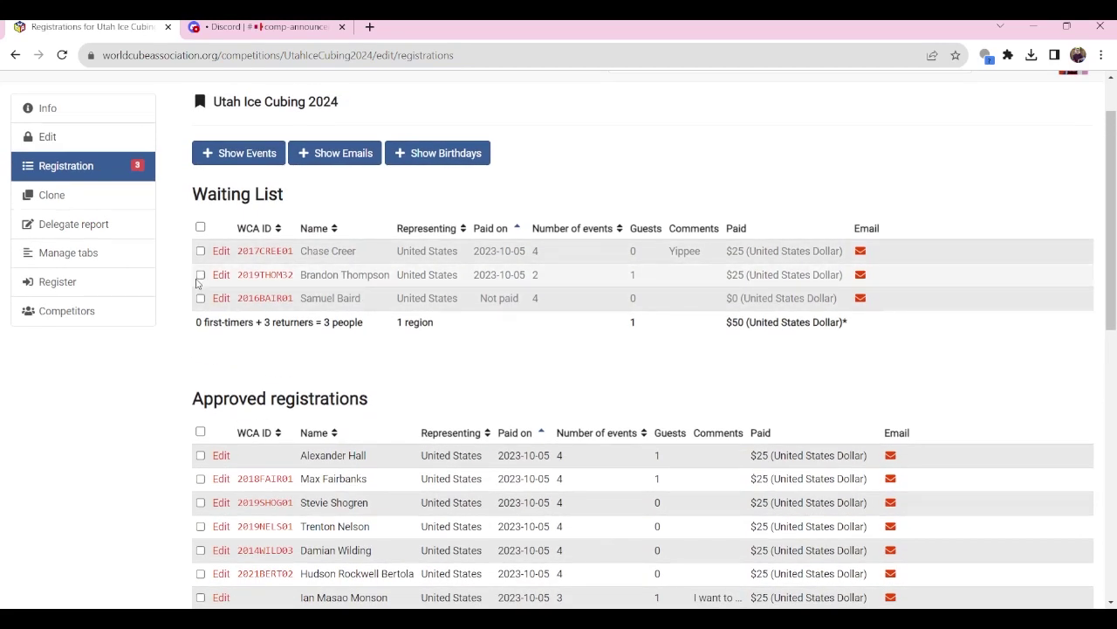
- Select all three competitors on the waiting list and approve their registrations
left_click(201, 275)
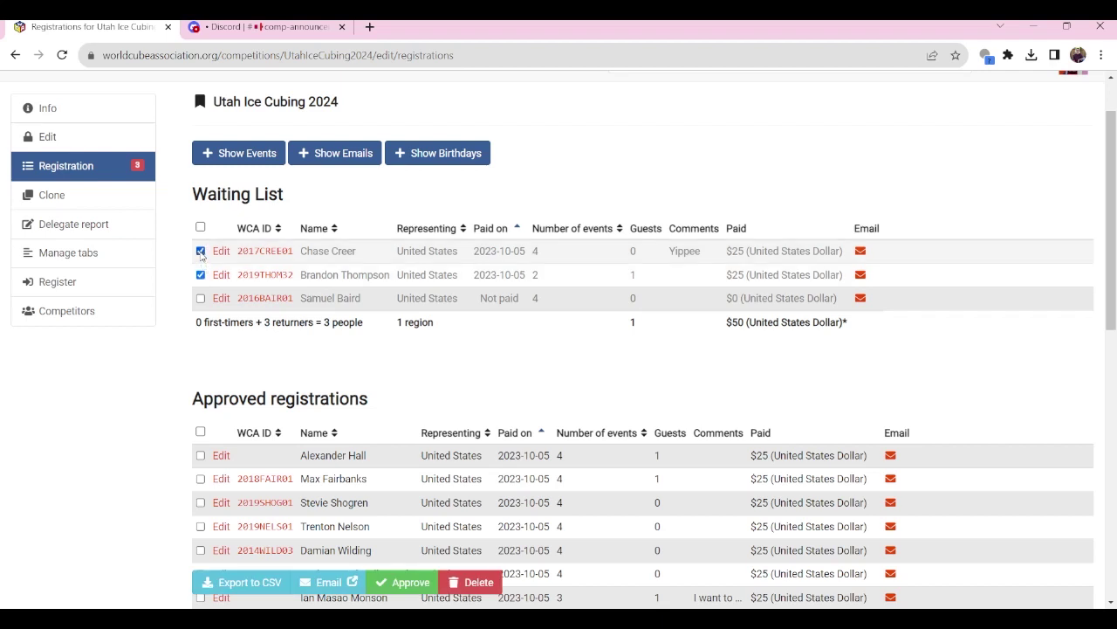
left_click(201, 298)
left_click(201, 227)
left_click(201, 251)
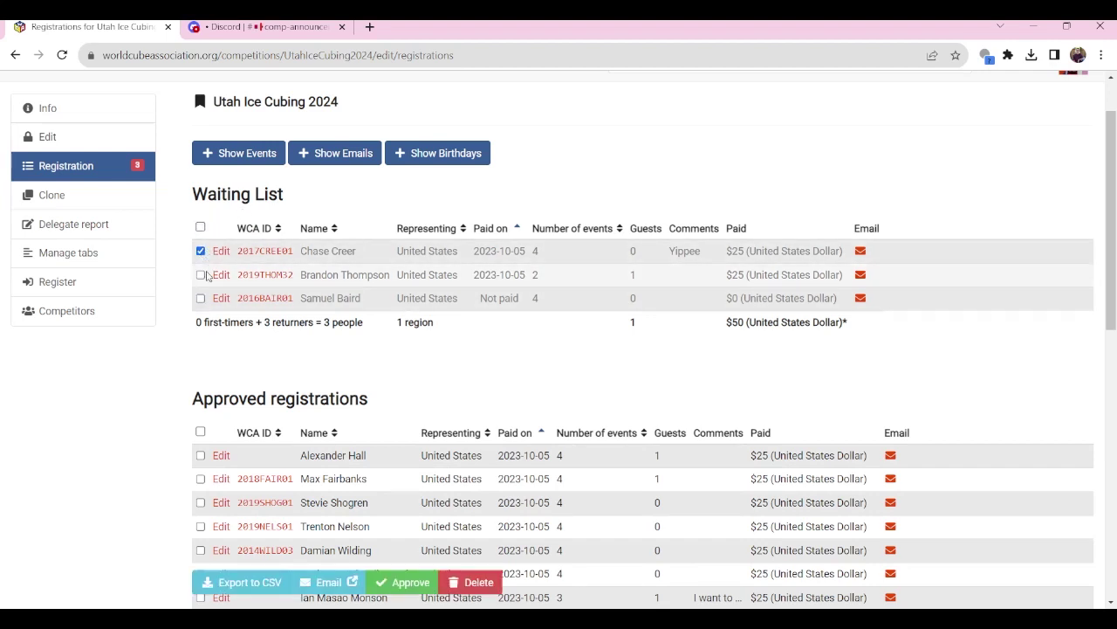
left_click(200, 274)
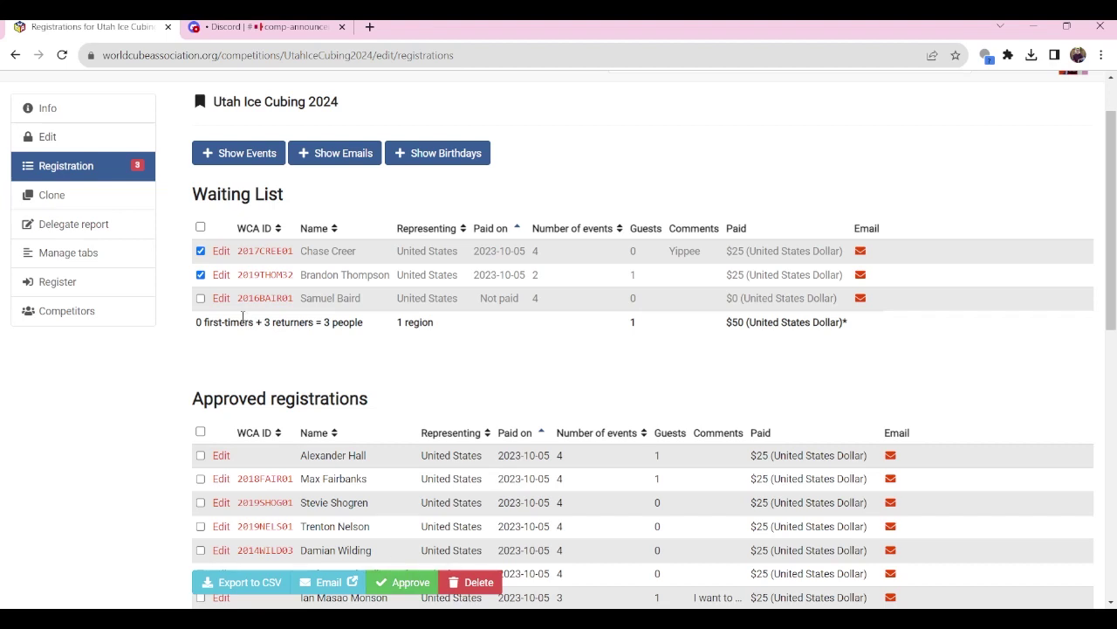
left_click(200, 297)
left_click(200, 228)
left_click(201, 228)
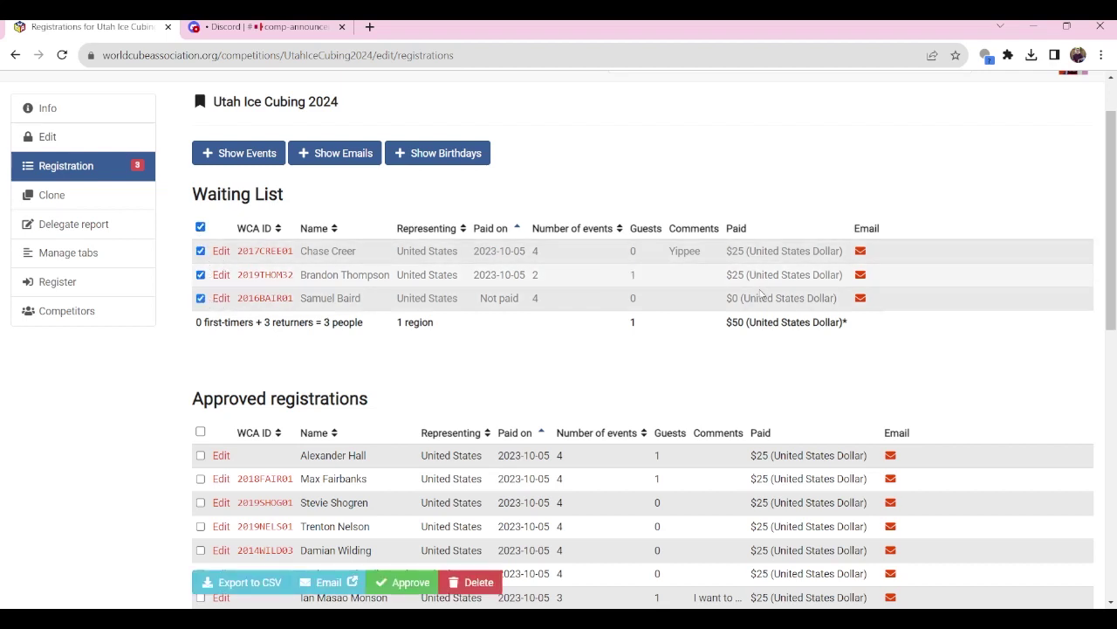
left_click(402, 582)
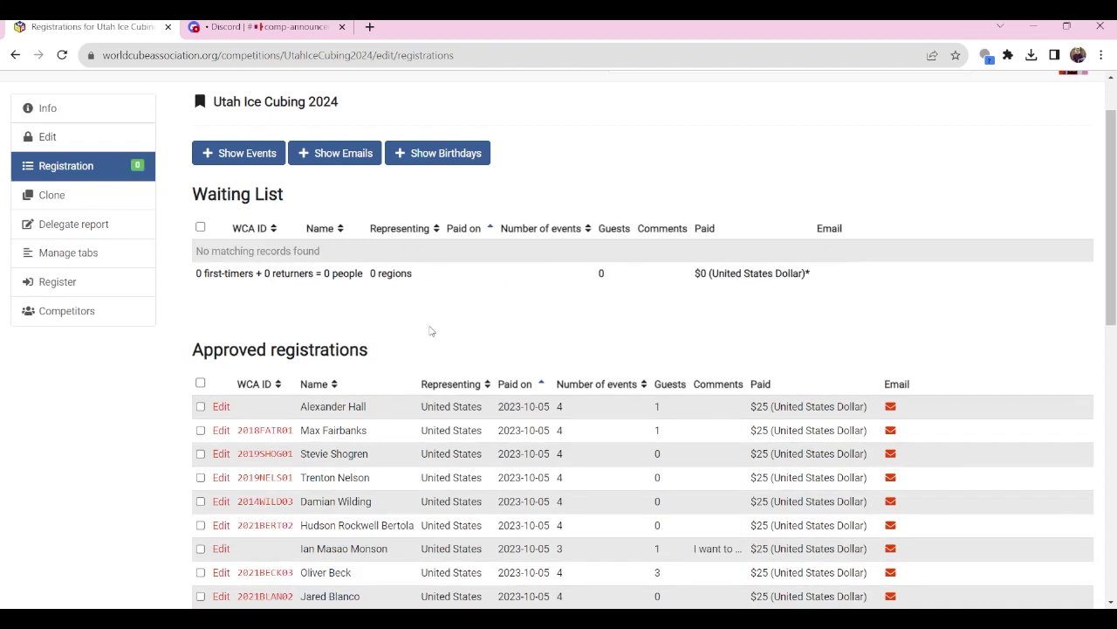
- Look through the approved registrations for the newly approved competitors and the first-timer who left a comment
scroll(423, 349, "down", 3)
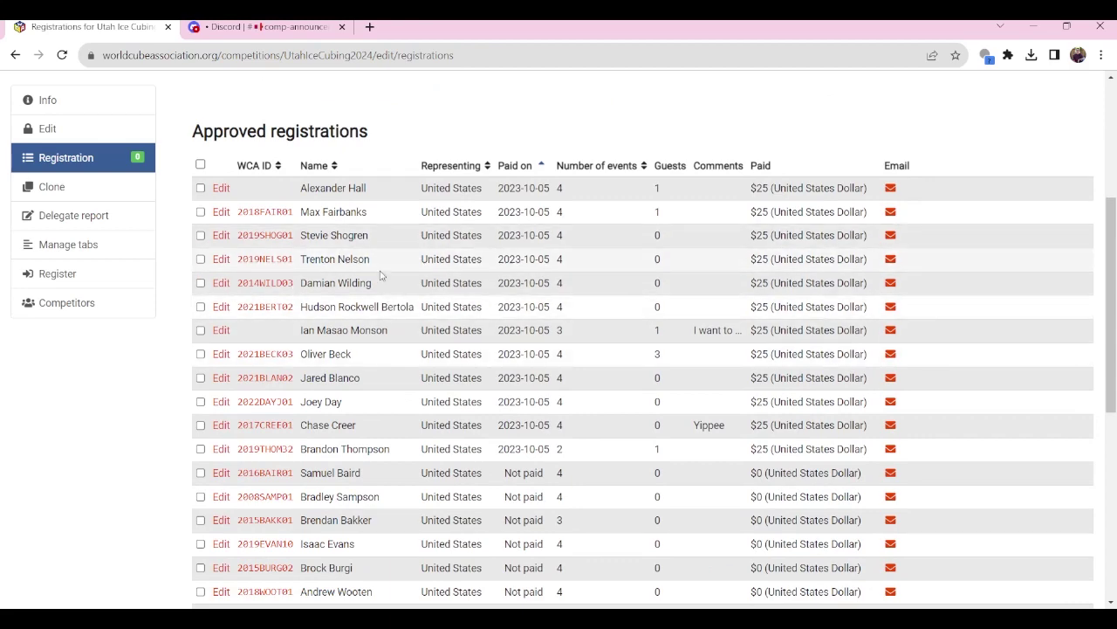
scroll(381, 321, "down", 2)
scroll(381, 322, "down", 2)
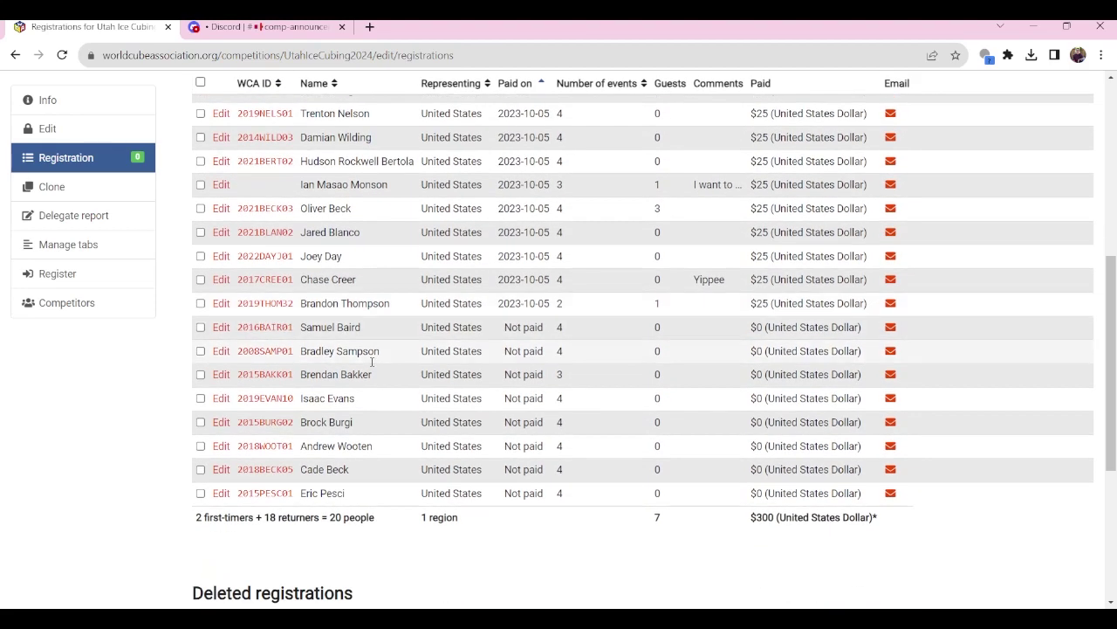
scroll(393, 314, "up", 8)
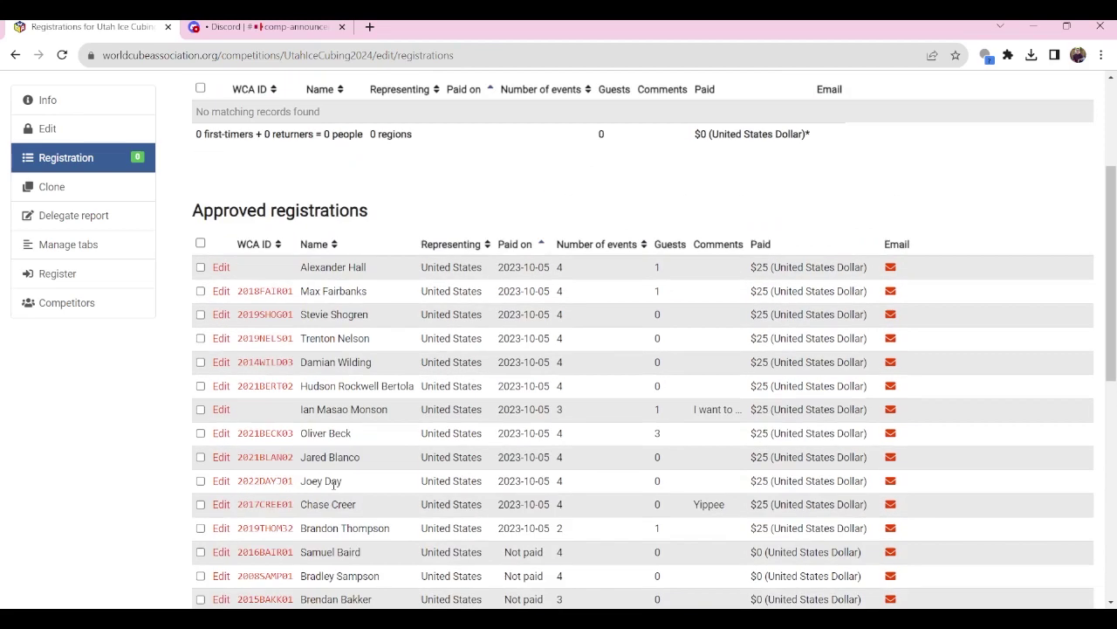
scroll(394, 311, "down", 6)
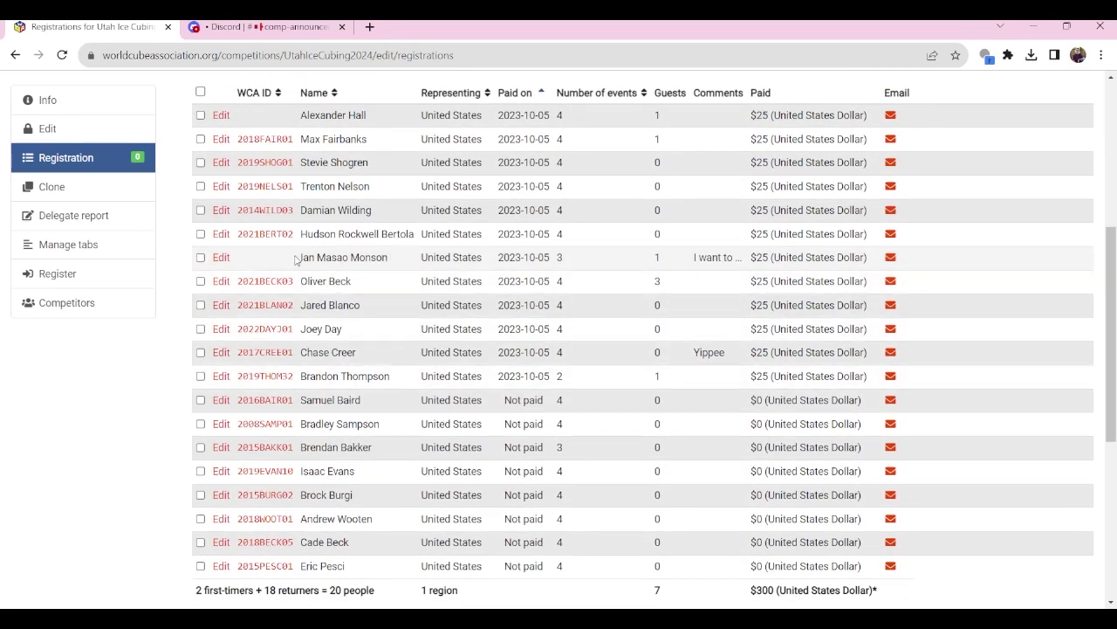
left_click_drag(295, 259, 403, 262)
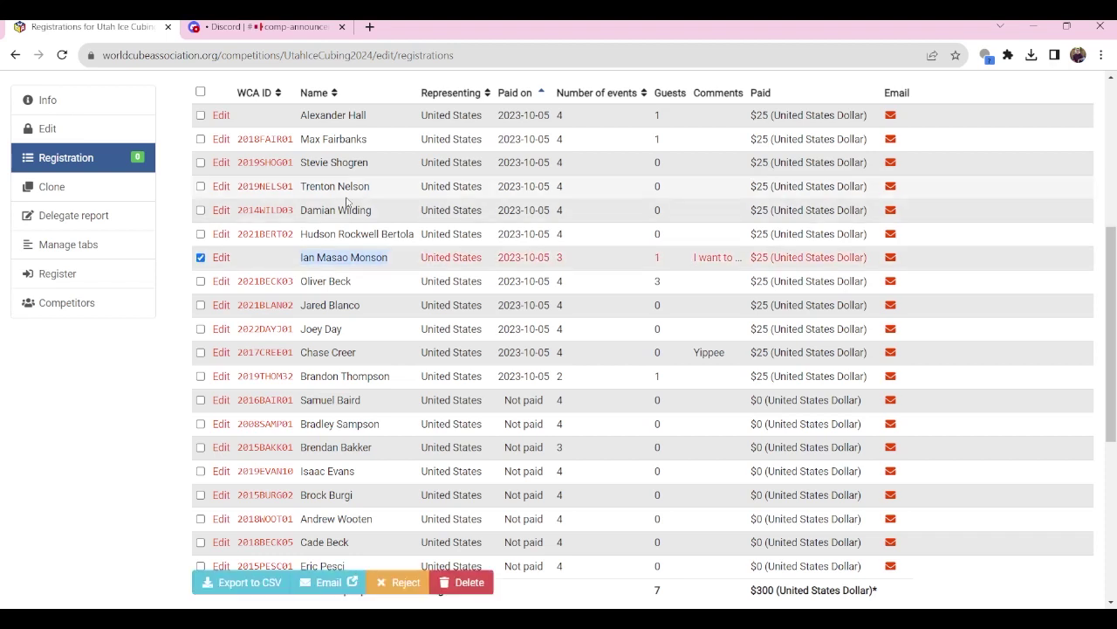
left_click(203, 260)
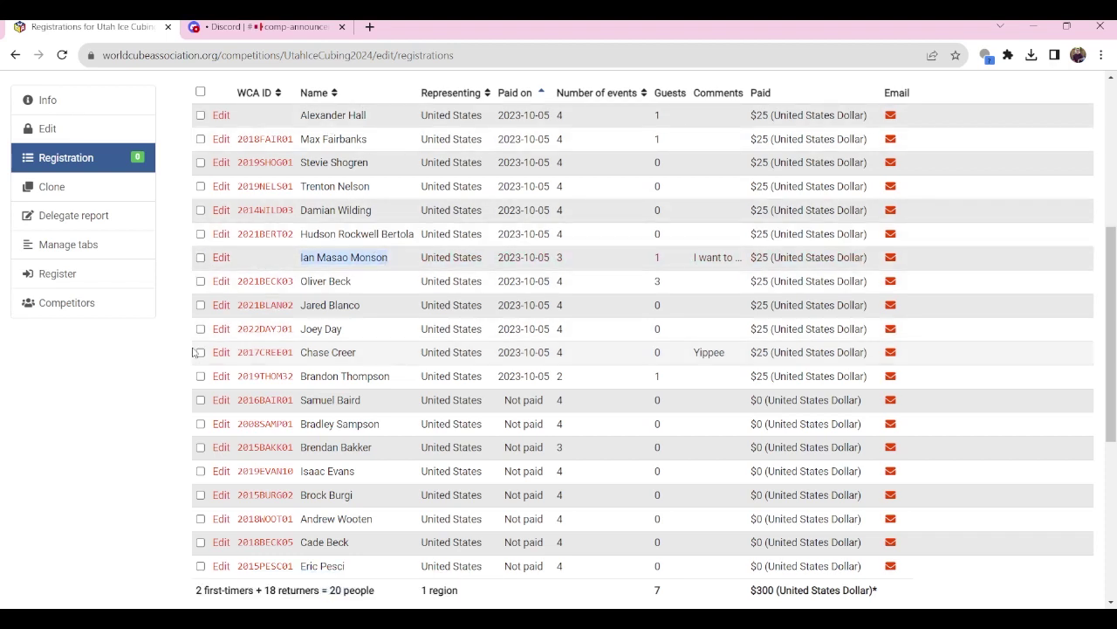
left_click(393, 263)
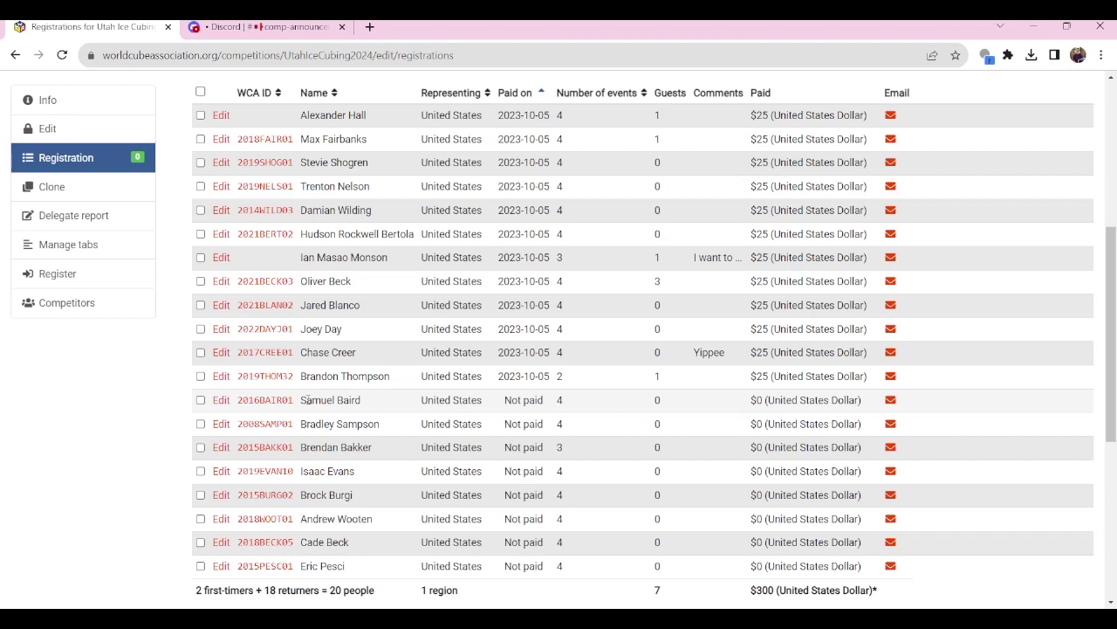
- Open the registration of the first unpaid competitor in the approved list and go to their linked personal information page
left_click(222, 401)
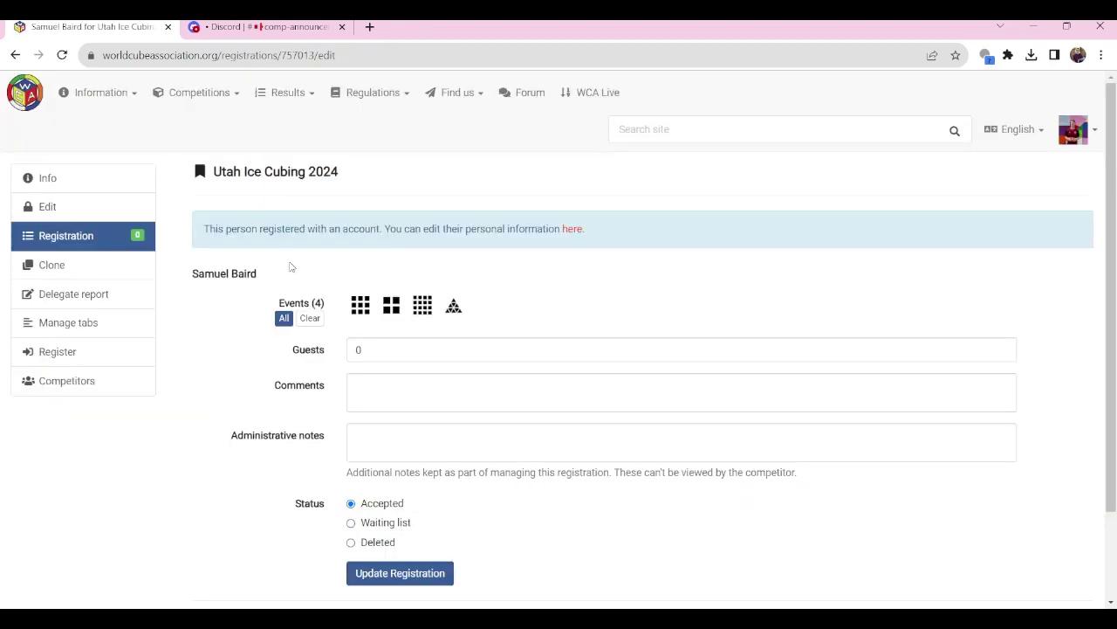
left_click_drag(206, 225, 543, 224)
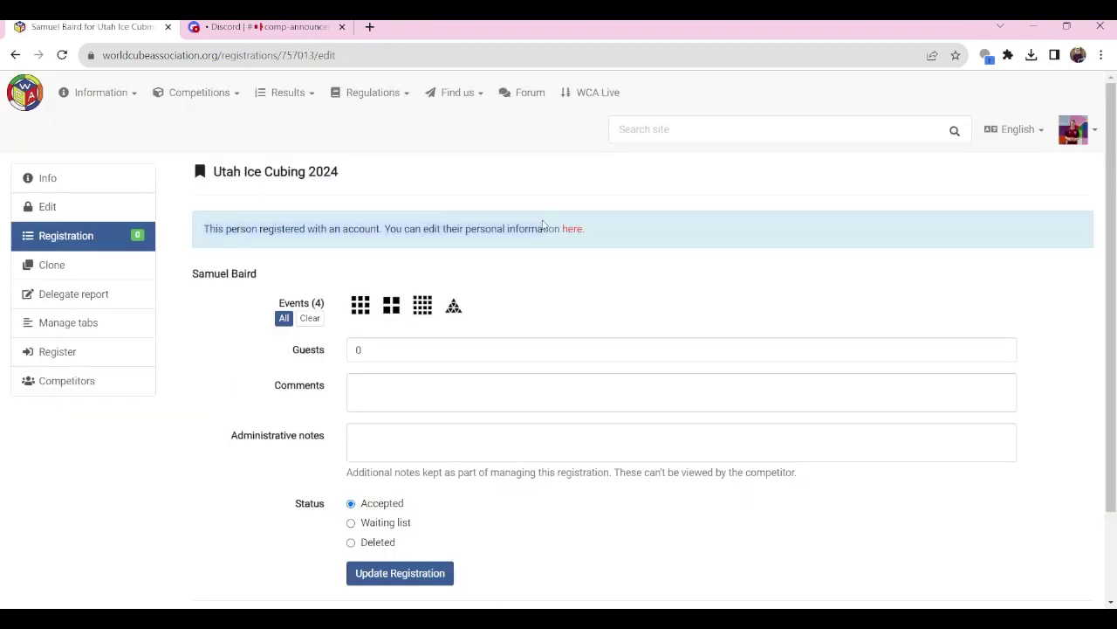
left_click(570, 232)
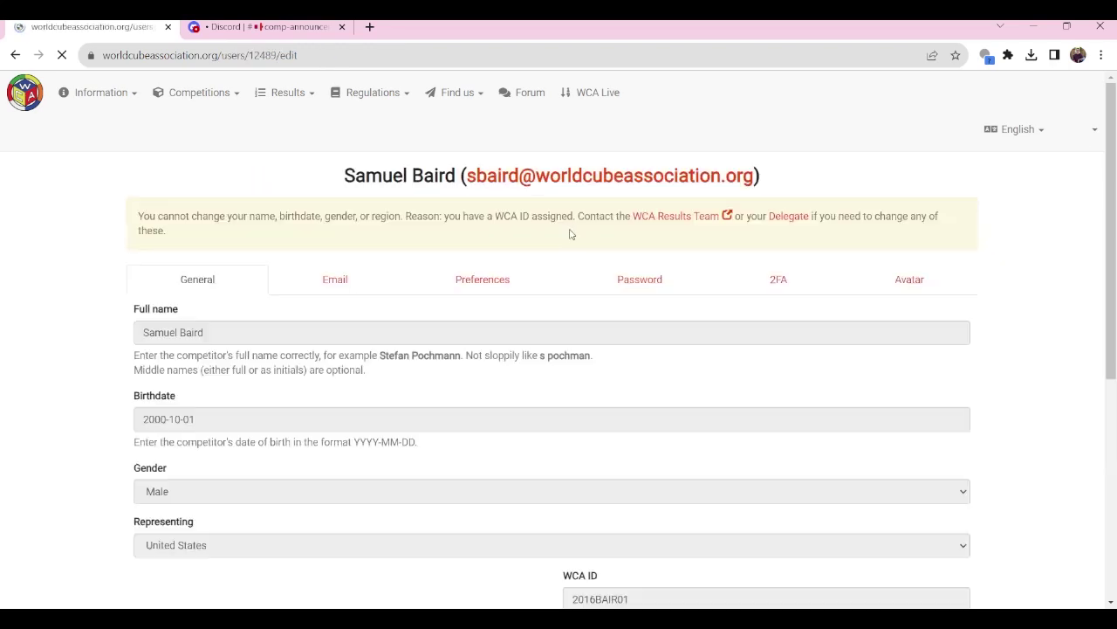
scroll(267, 256, "down", 2)
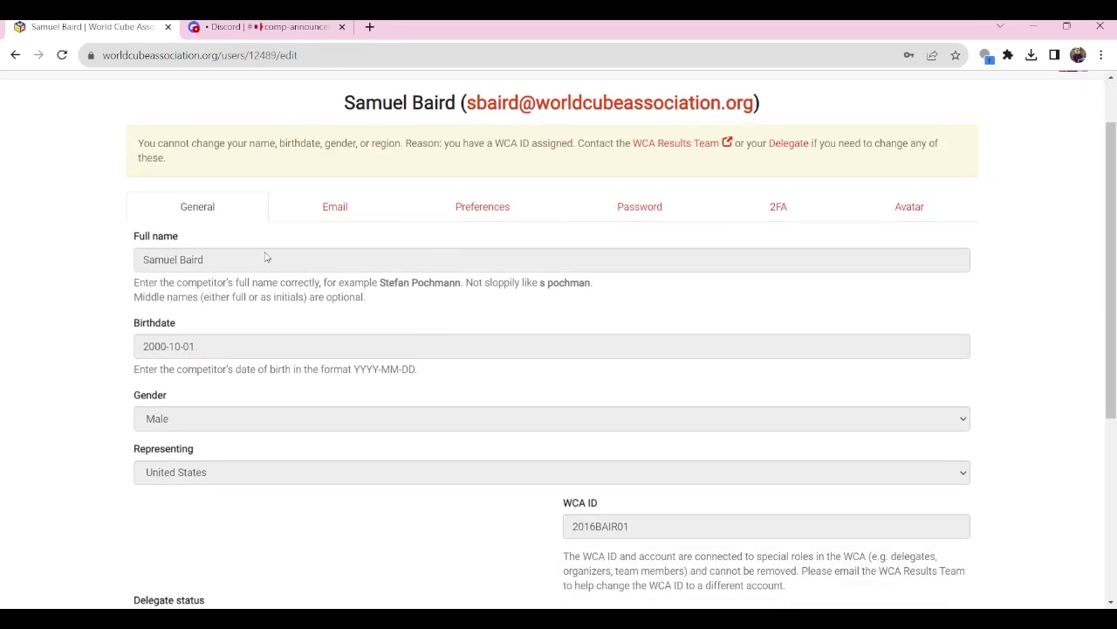
scroll(234, 256, "up", 1)
scroll(234, 256, "up", 1)
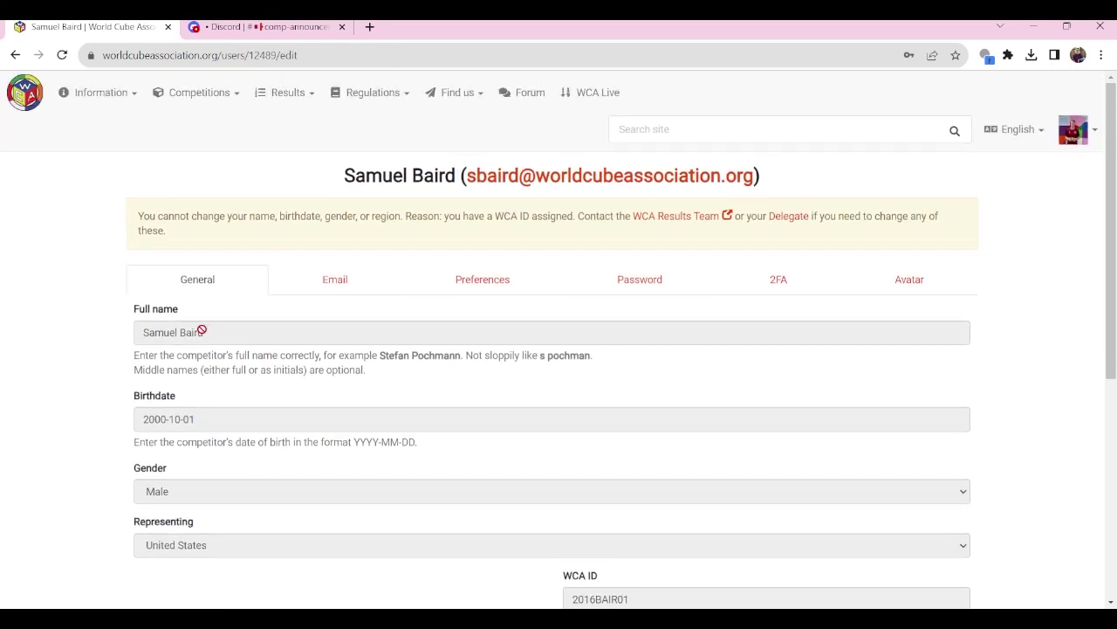
- Inspect the competitor's full name field, then return to the registrations list and clear the row selection
left_click_drag(201, 329, 125, 330)
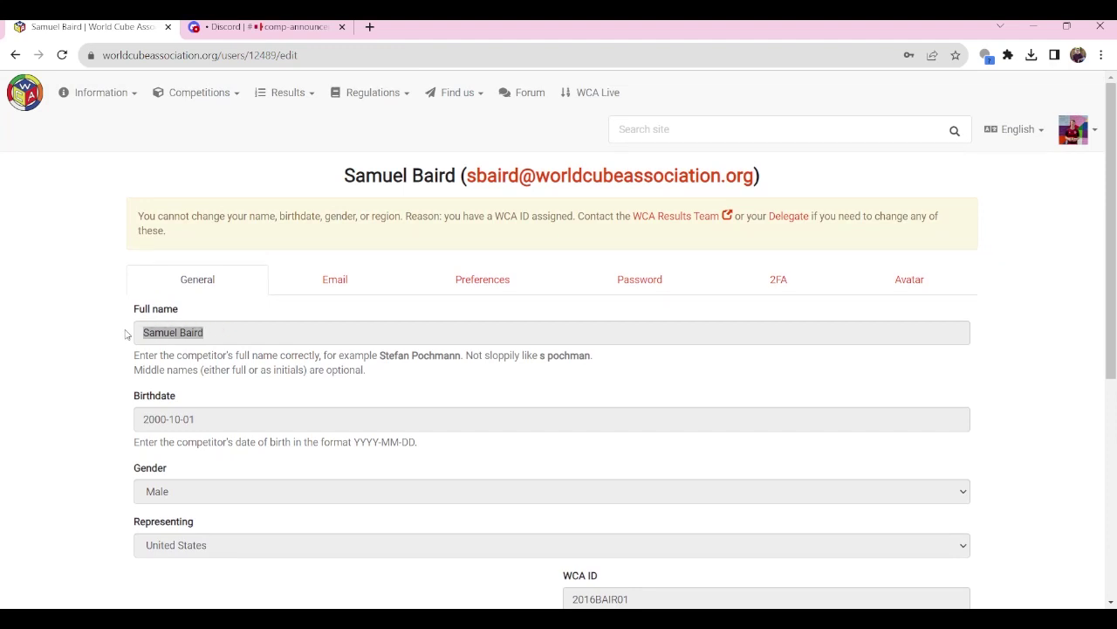
left_click(87, 333)
left_click_drag(268, 324, 91, 328)
left_click(115, 340)
left_click(66, 87)
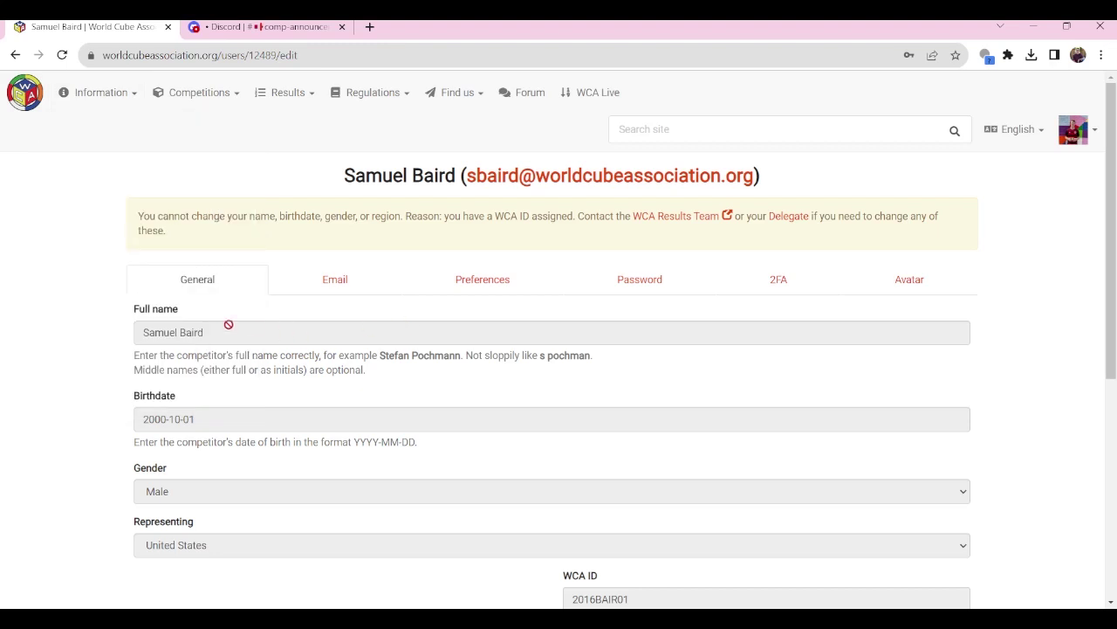
left_click_drag(218, 331, 156, 337)
left_click(219, 339)
left_click(16, 55)
left_click(15, 55)
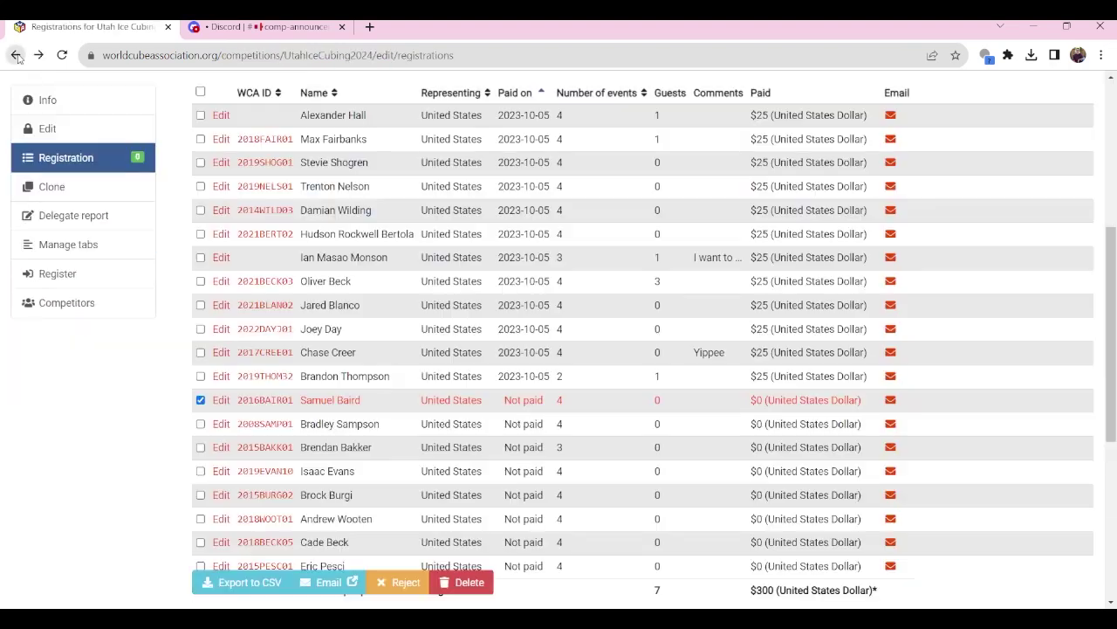
left_click(201, 401)
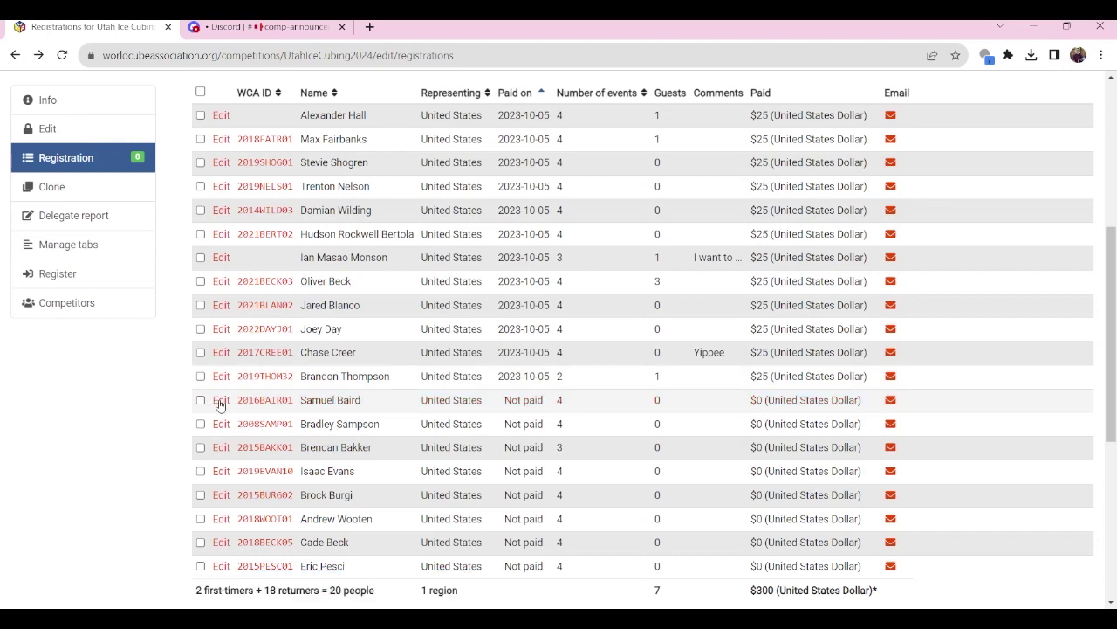
- Show the individual event columns in the registration tables and view them for the approved competitors
scroll(424, 320, "up", 5)
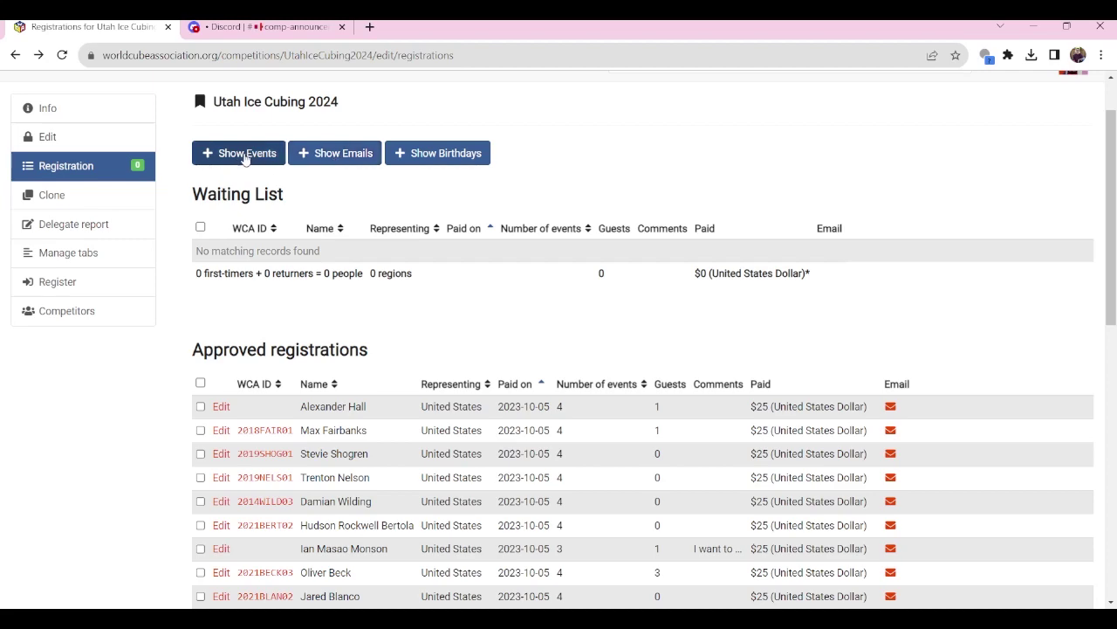
left_click(244, 157)
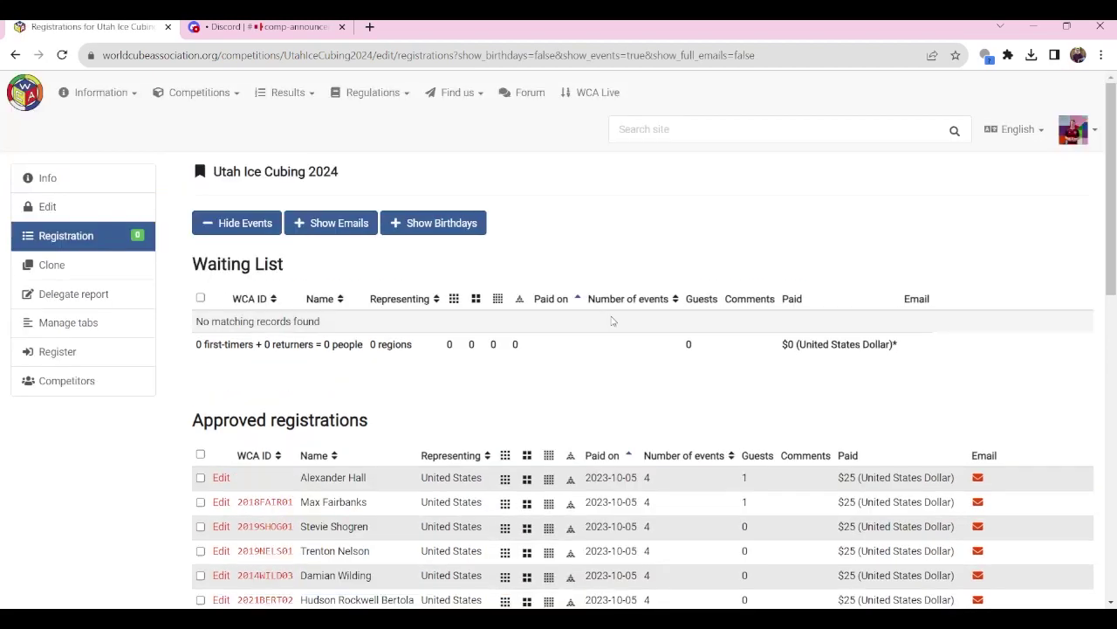
scroll(605, 380, "down", 2)
scroll(494, 306, "down", 1)
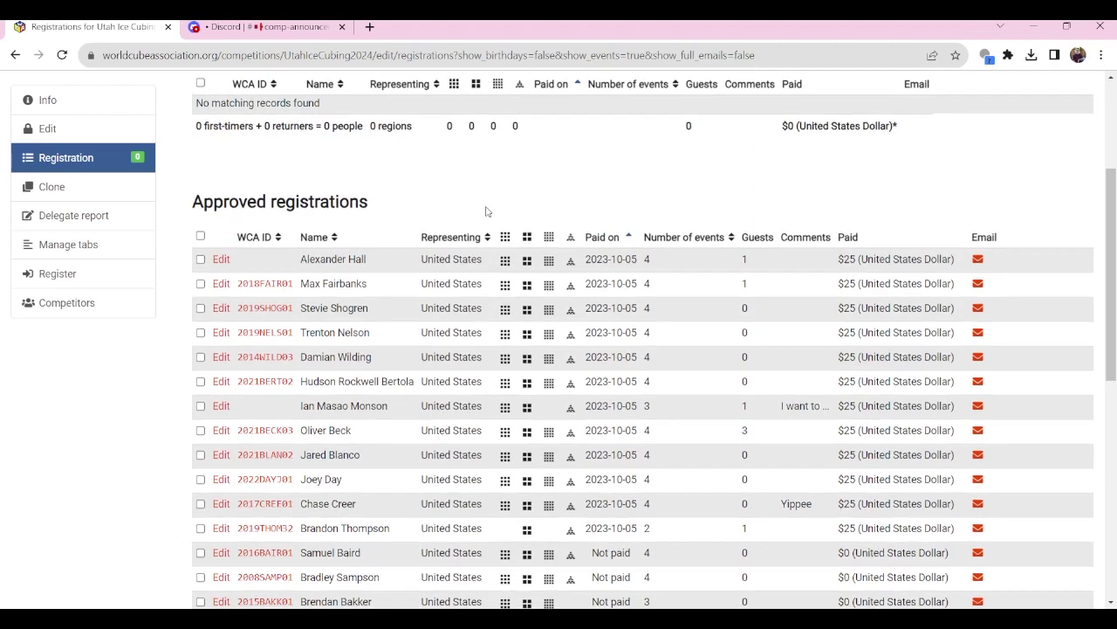
- Review the events of the approved competitors, then open your own competition registration and expand its registration details
scroll(487, 211, "down", 1)
scroll(489, 218, "down", 1)
scroll(506, 371, "down", 1)
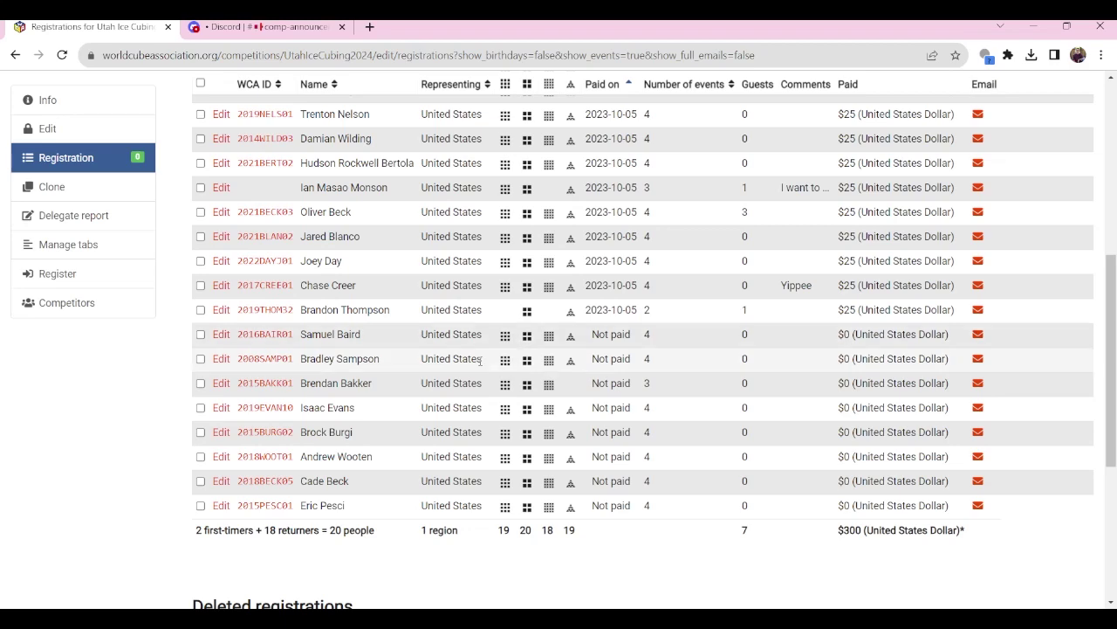
left_click(98, 274)
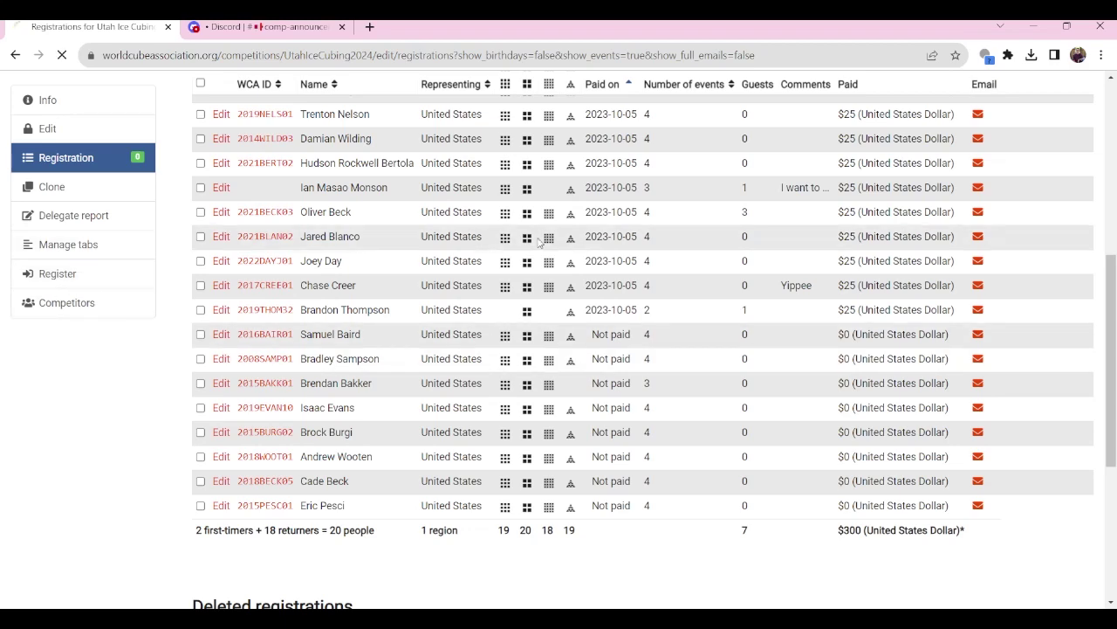
scroll(429, 363, "down", 10)
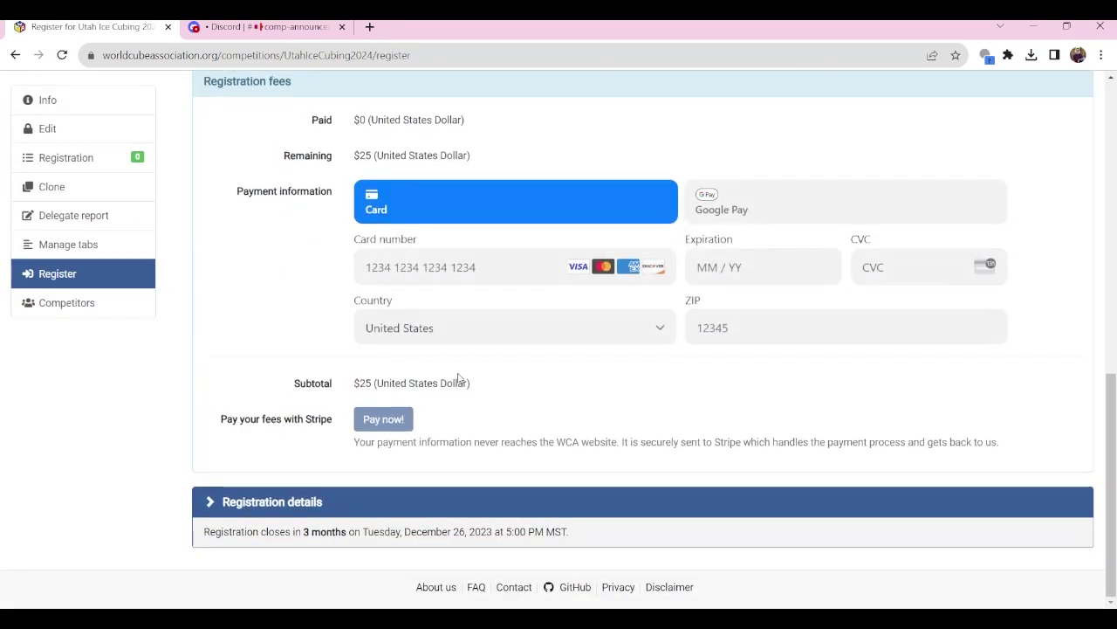
left_click(347, 499)
scroll(350, 483, "down", 3)
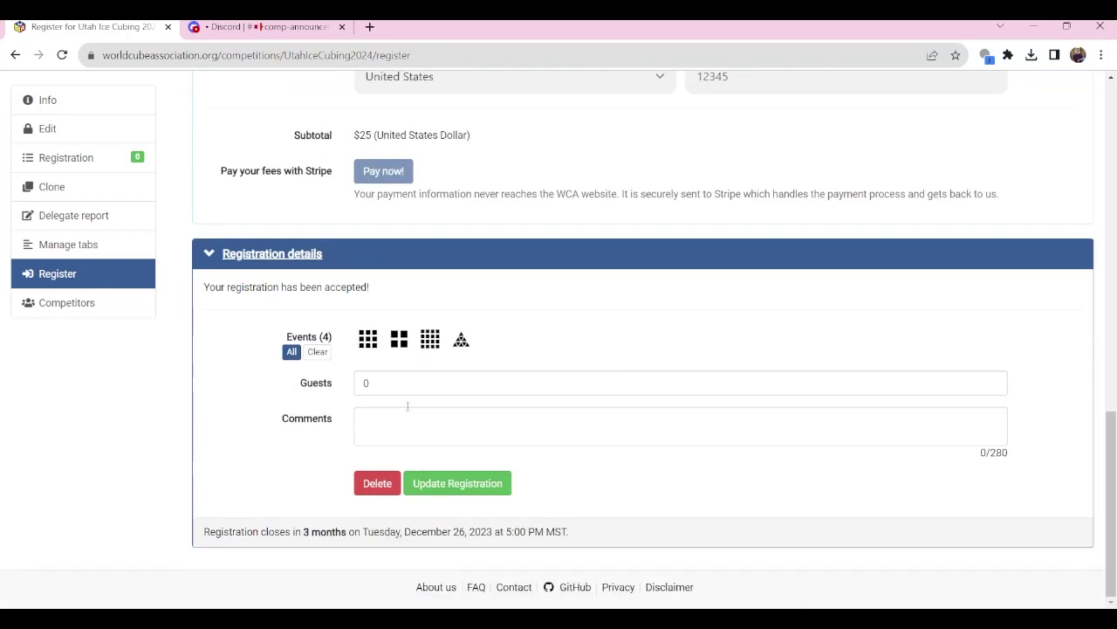
- Try changing your registered events by deselecting 3x3x3 and keeping 2x2x2, 4x4x4 and Pyraminx selected
left_click(367, 339)
left_click(399, 338)
left_click(430, 339)
left_click(461, 339)
left_click(399, 338)
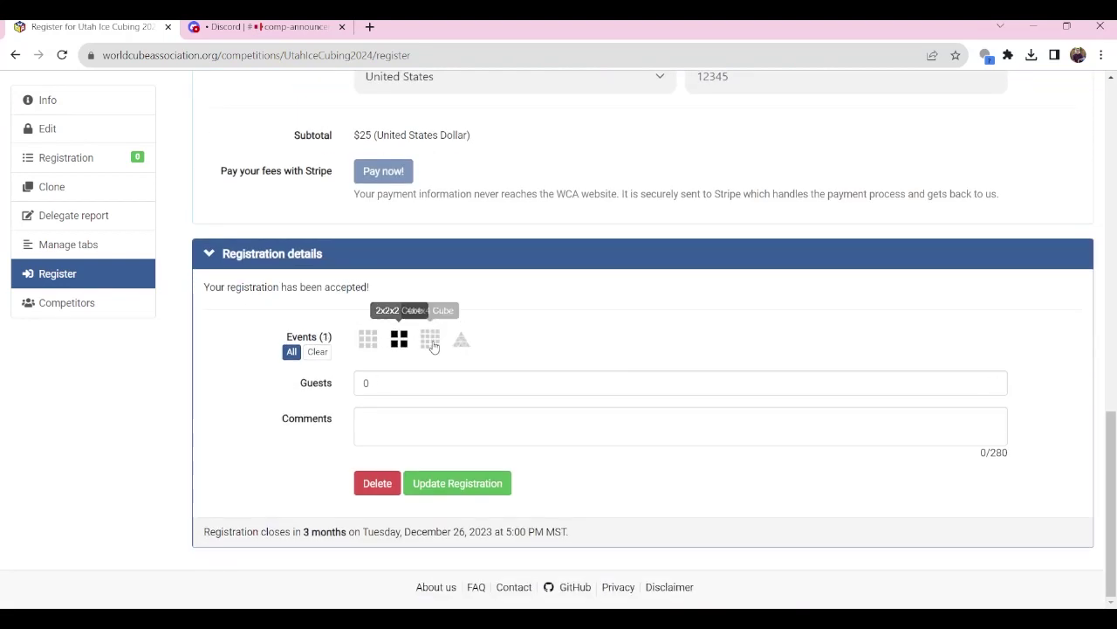
left_click(430, 339)
left_click(461, 339)
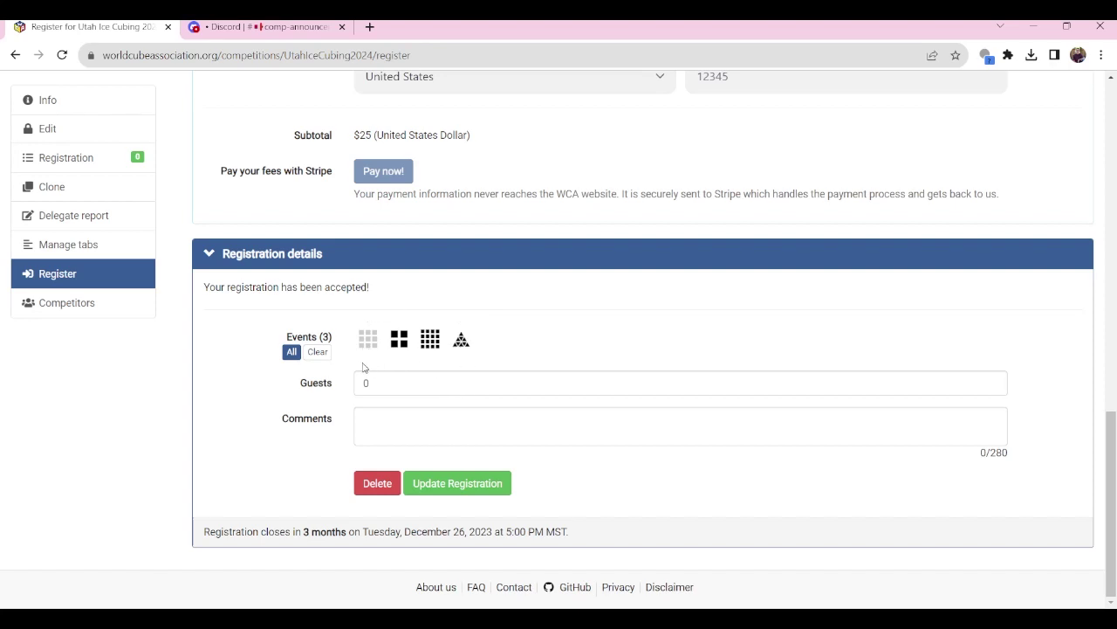
scroll(267, 339, "up", 1)
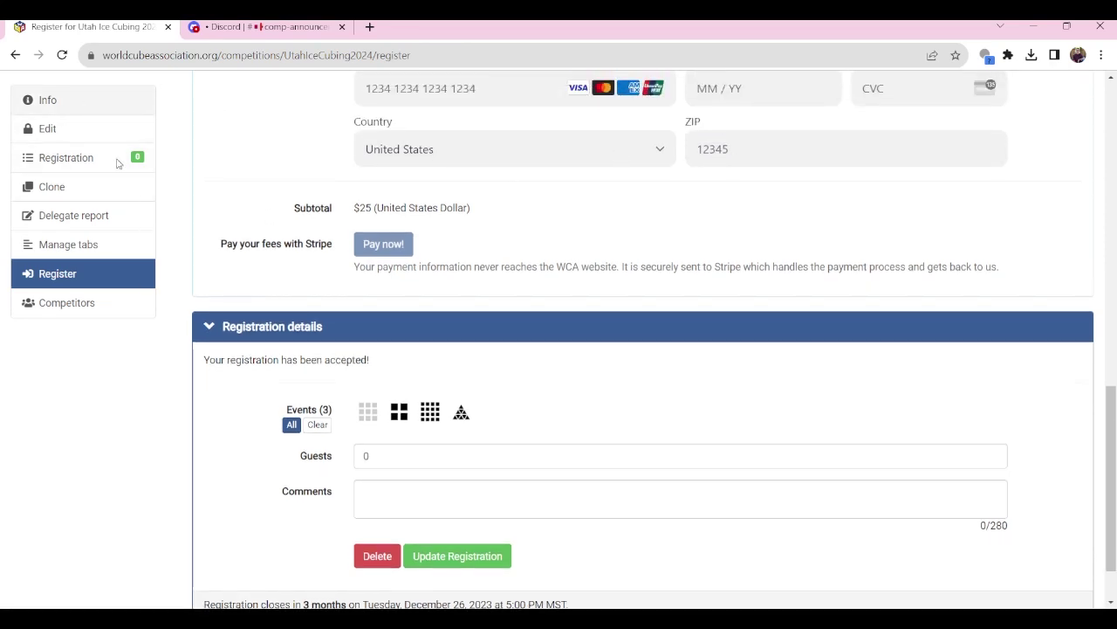
- Return to the registrations list and move the first unpaid competitor from the approved registrations to the waiting list
left_click(118, 164)
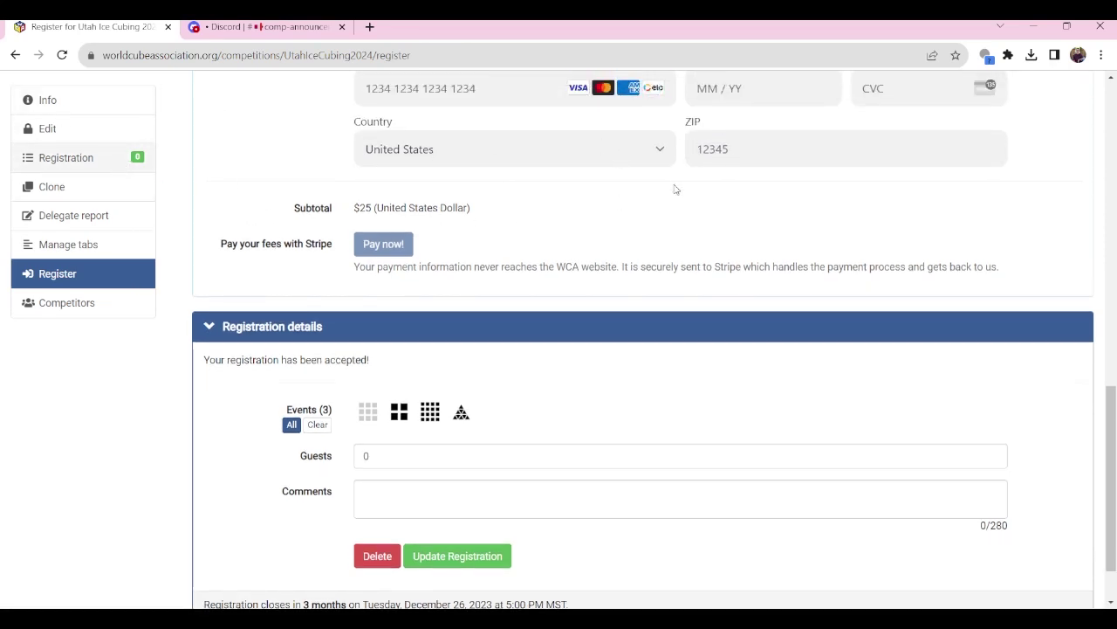
scroll(481, 299, "down", 5)
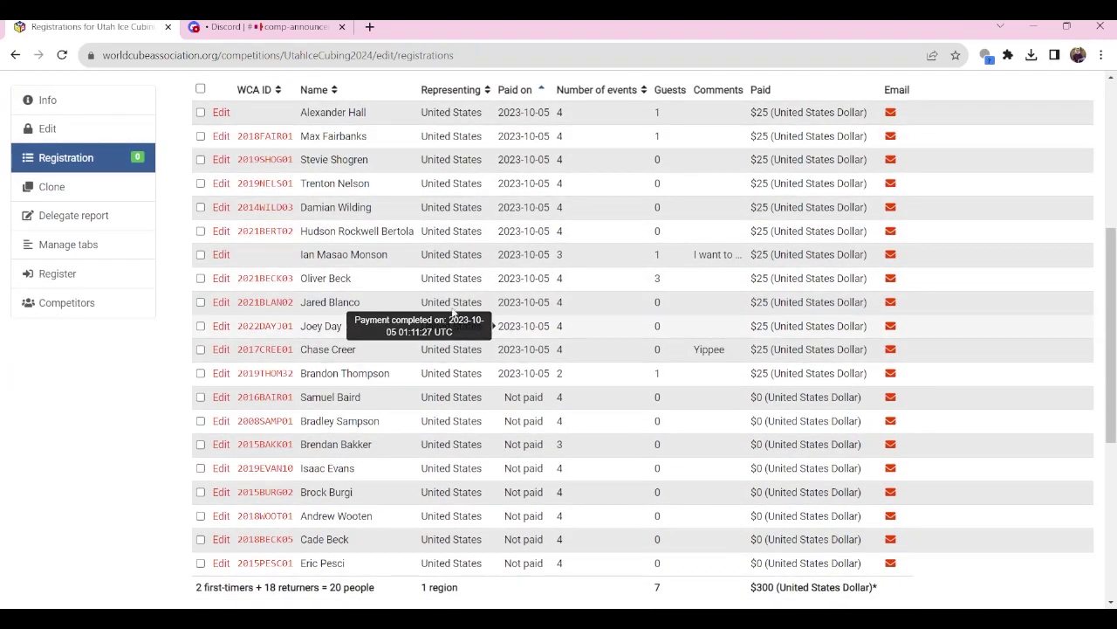
scroll(410, 278, "down", 1)
scroll(410, 278, "up", 1)
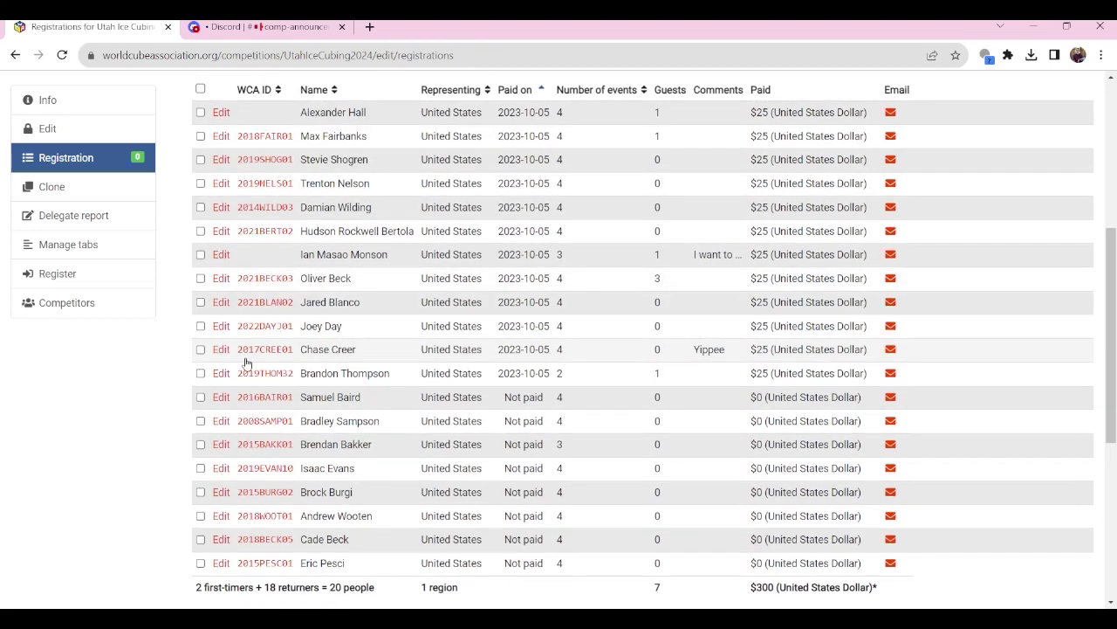
left_click(200, 398)
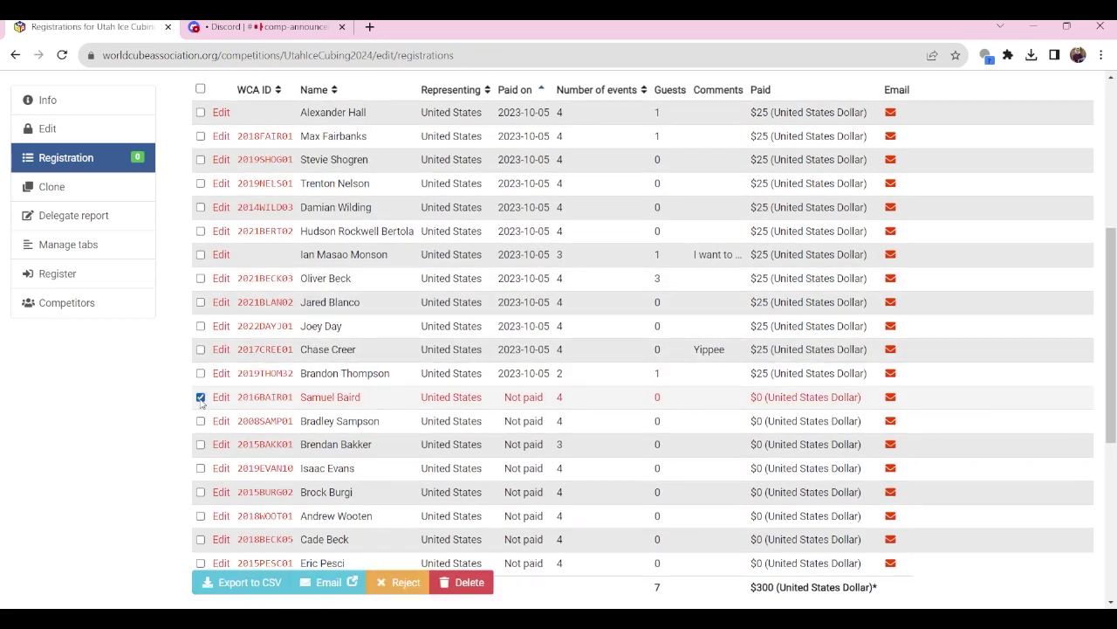
left_click(399, 583)
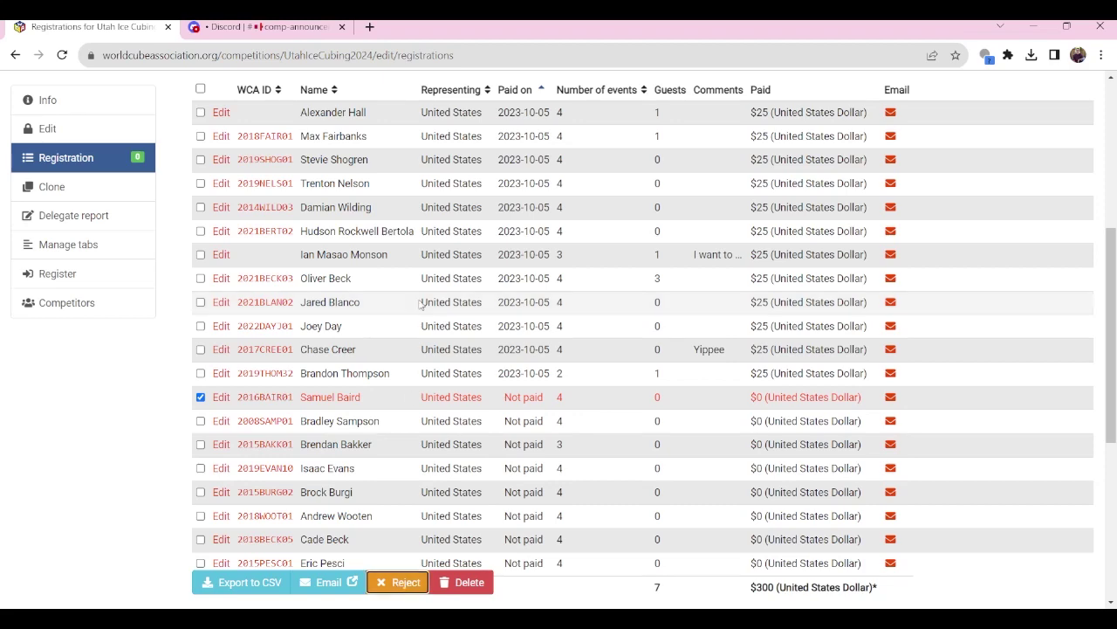
scroll(310, 390, "up", 3)
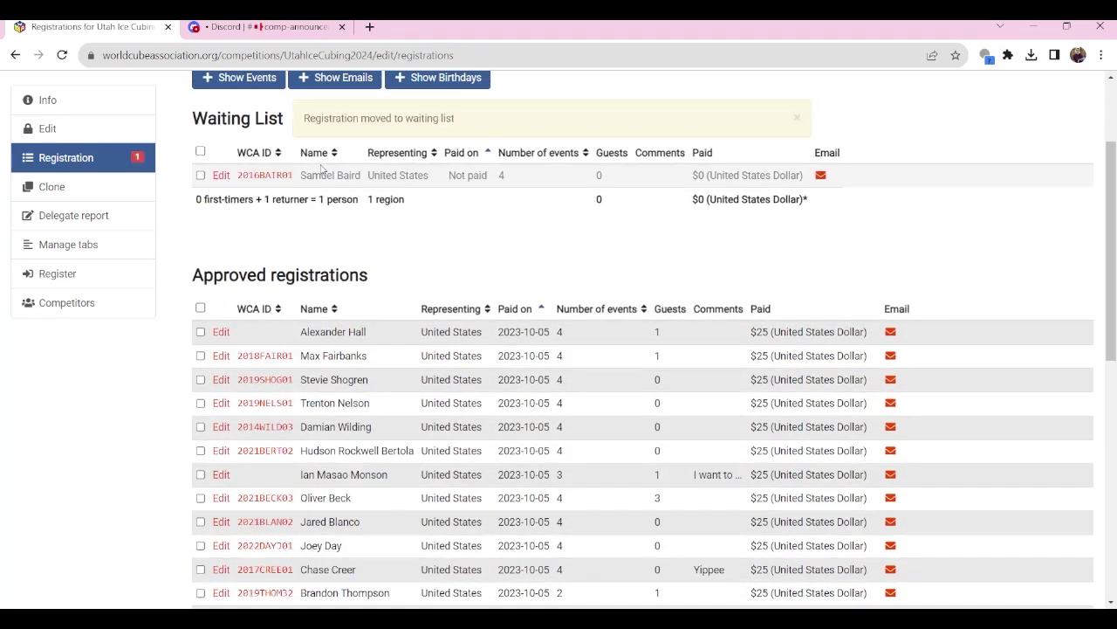
- View the waiting-list competitor's registration, then go back to the list and delete that registration
left_click(222, 176)
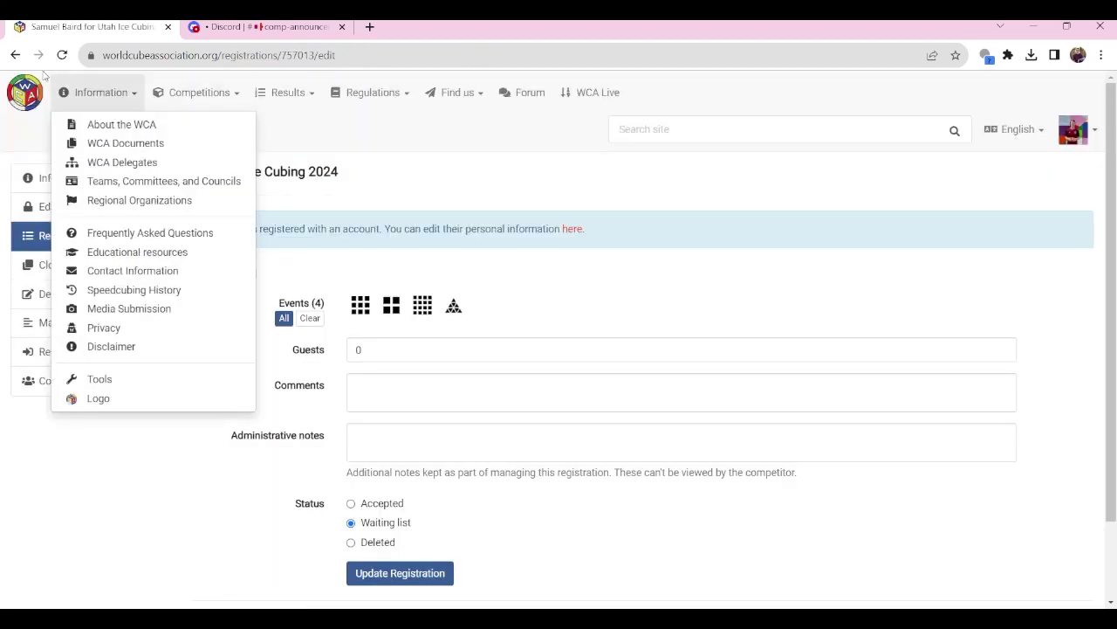
left_click(15, 55)
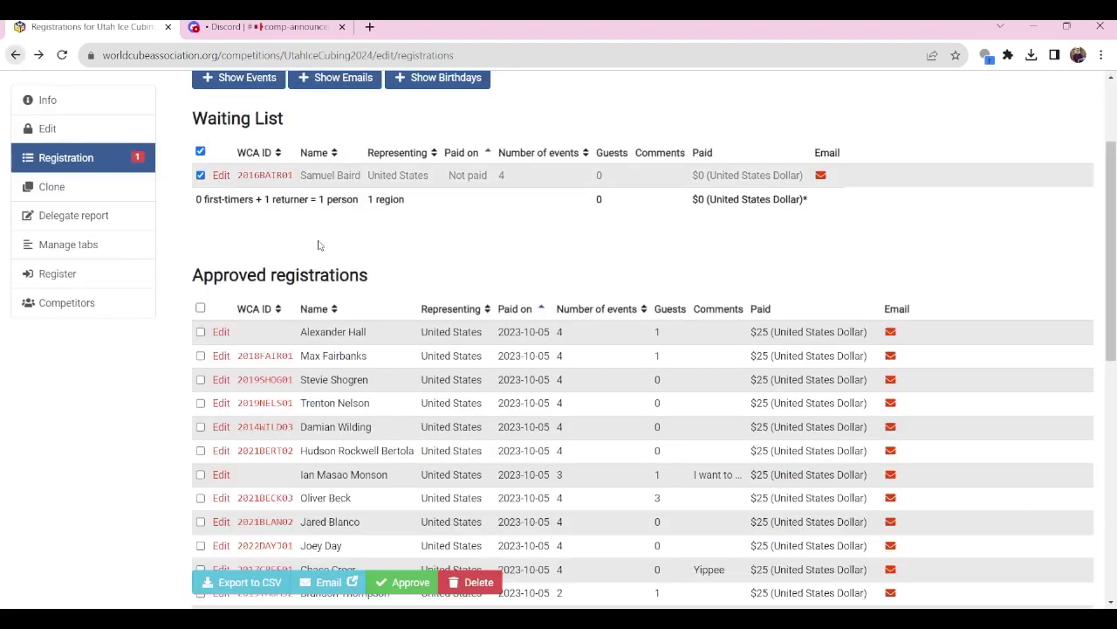
left_click(478, 582)
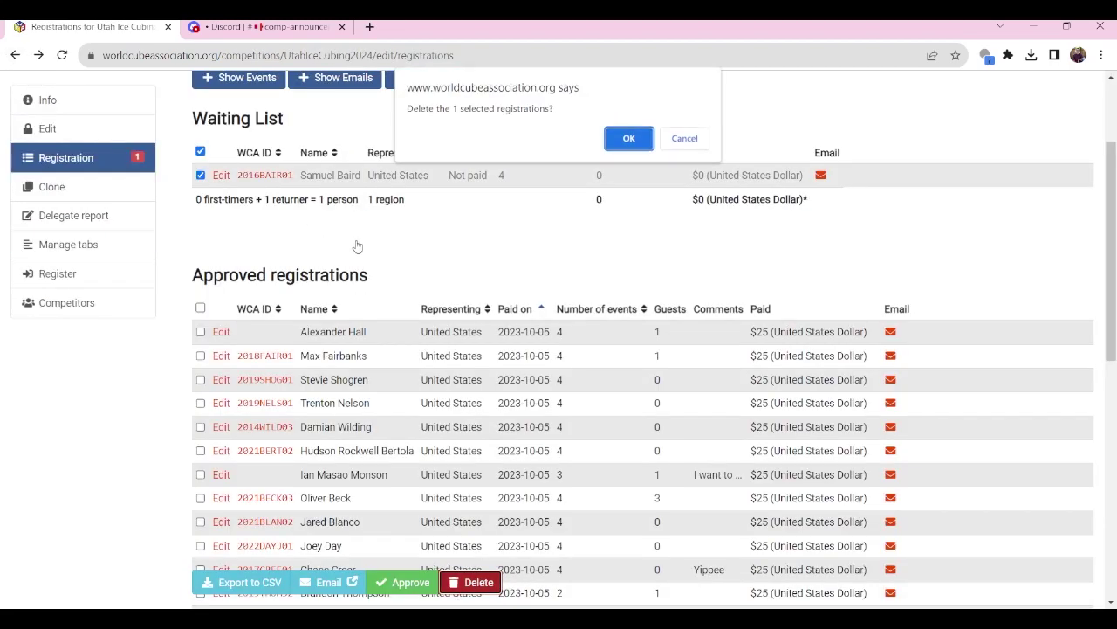
left_click(629, 142)
scroll(260, 395, "down", 8)
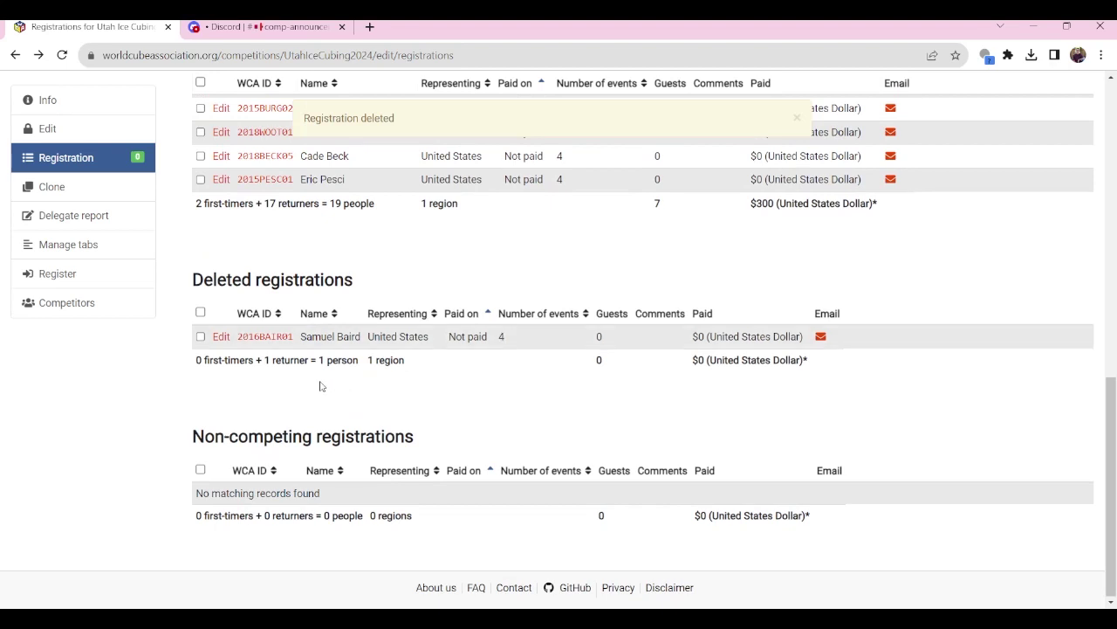
- Open the deleted competitor's registration and examine its events, guests, status and registration history
left_click(222, 337)
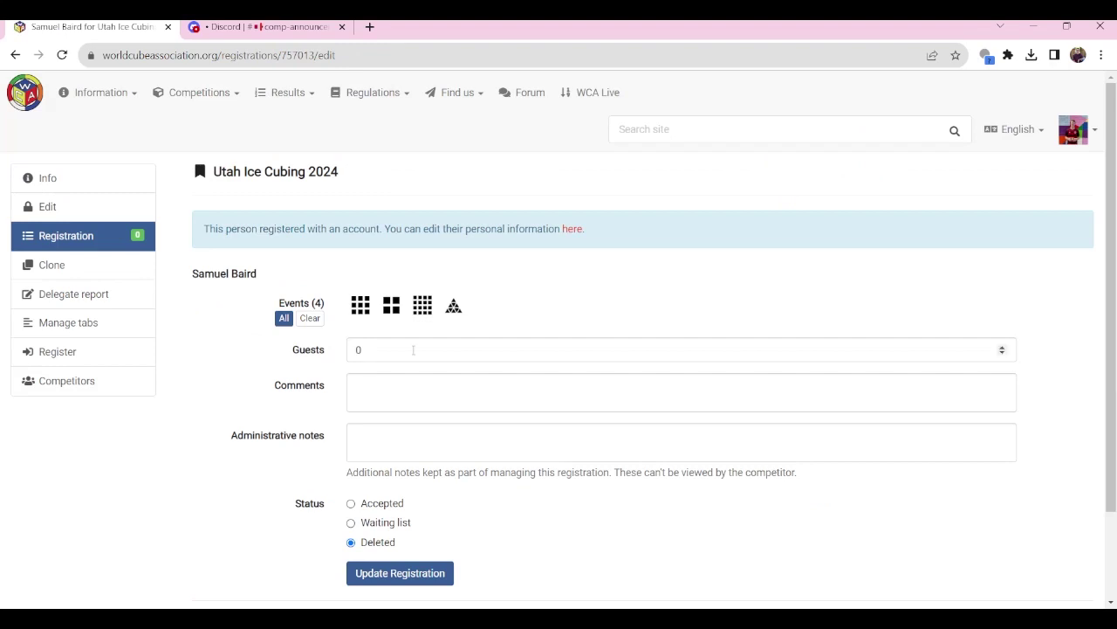
scroll(588, 268, "down", 2)
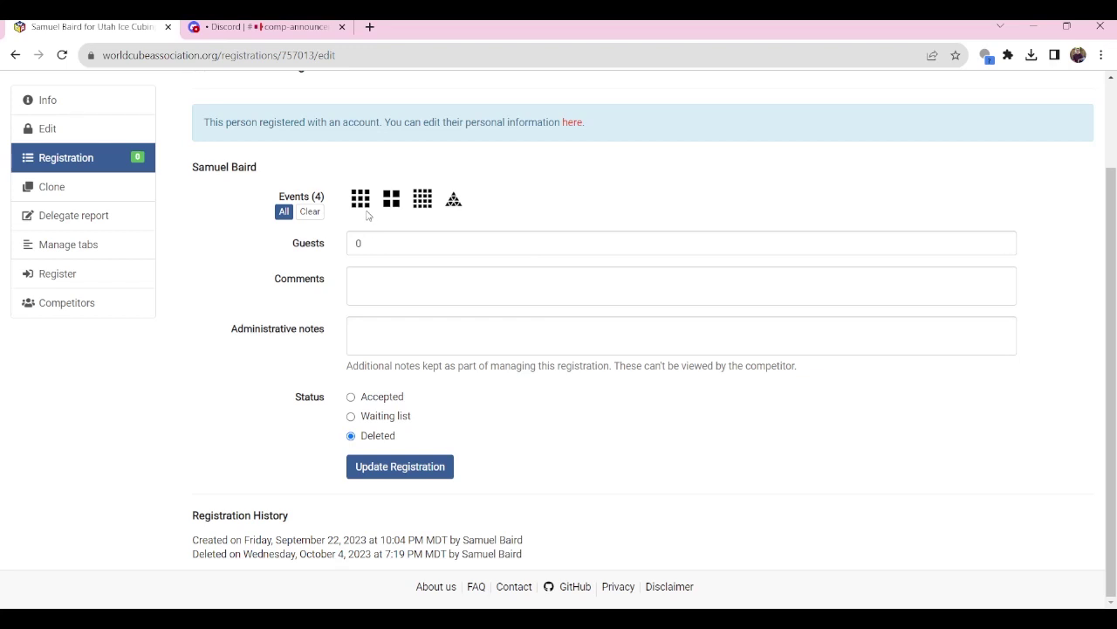
scroll(371, 253, "up", 1)
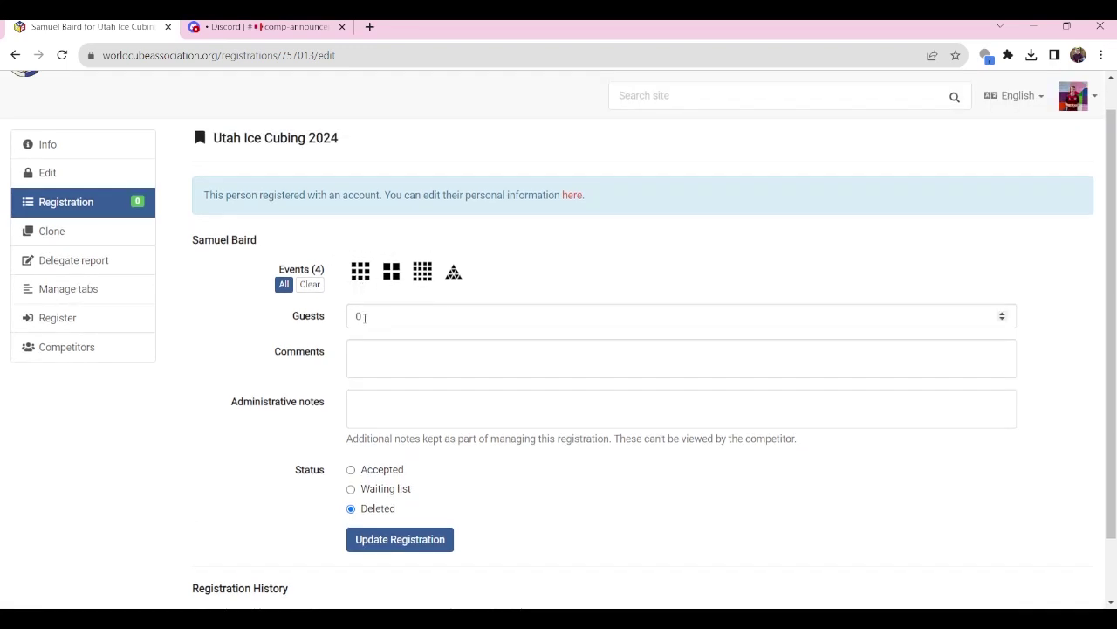
scroll(410, 398, "down", 1)
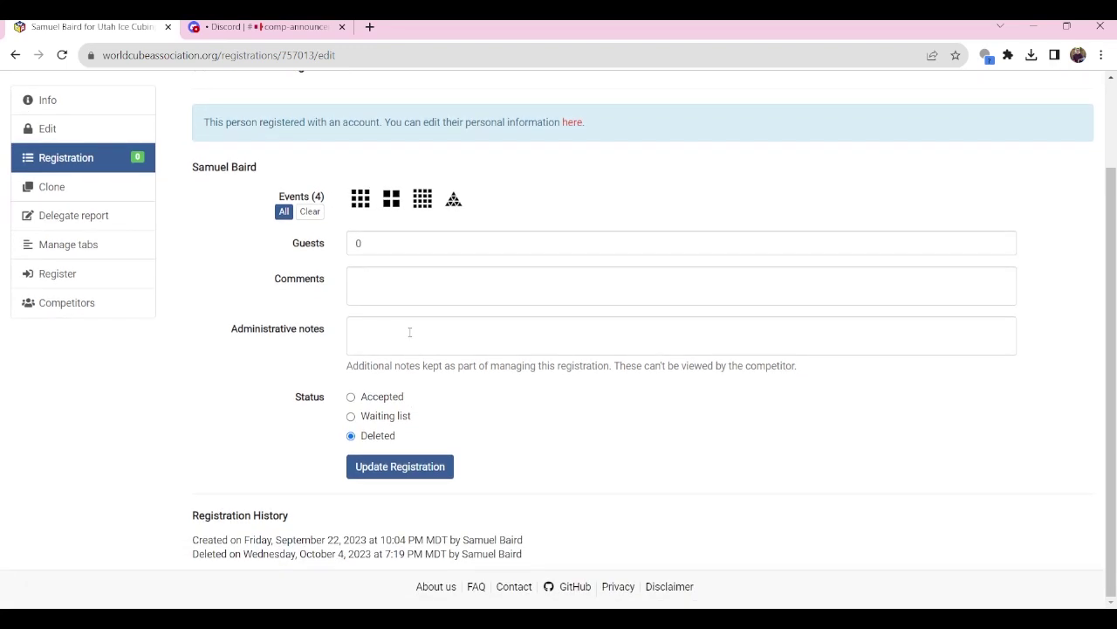
- Enter an administrative note about a PayPal payment in the registration, then clear the note
left_click(409, 330)
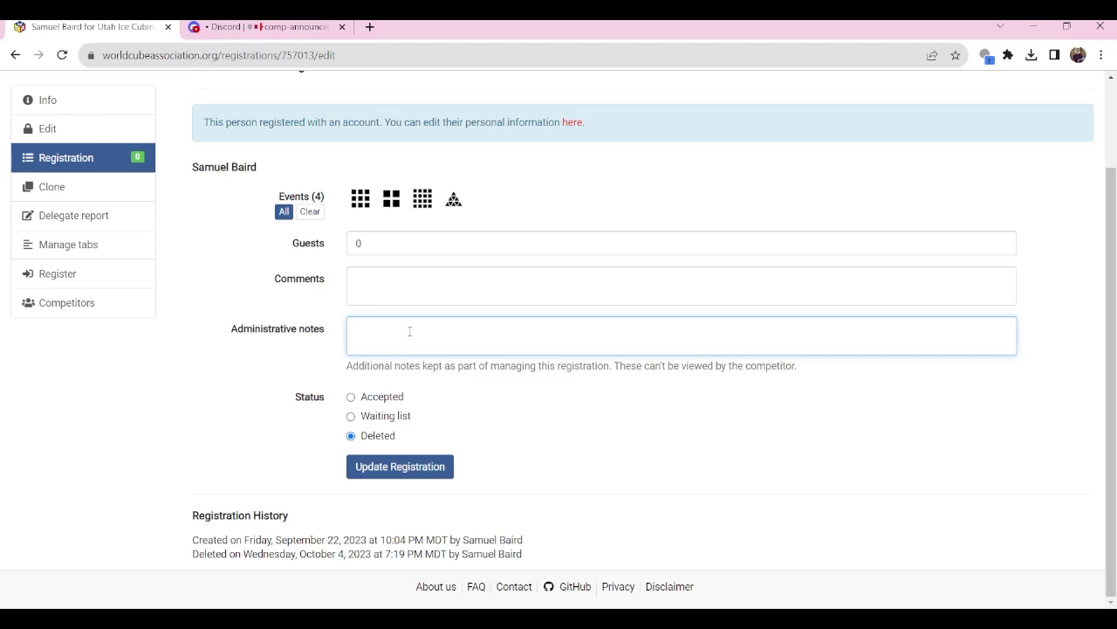
type("sam paid via paypal")
key("ctrl+a")
left_click(326, 324)
left_click_drag(327, 328, 248, 337)
left_click(403, 329)
key("ctrl+a")
key("BackSpace")
left_click(563, 427)
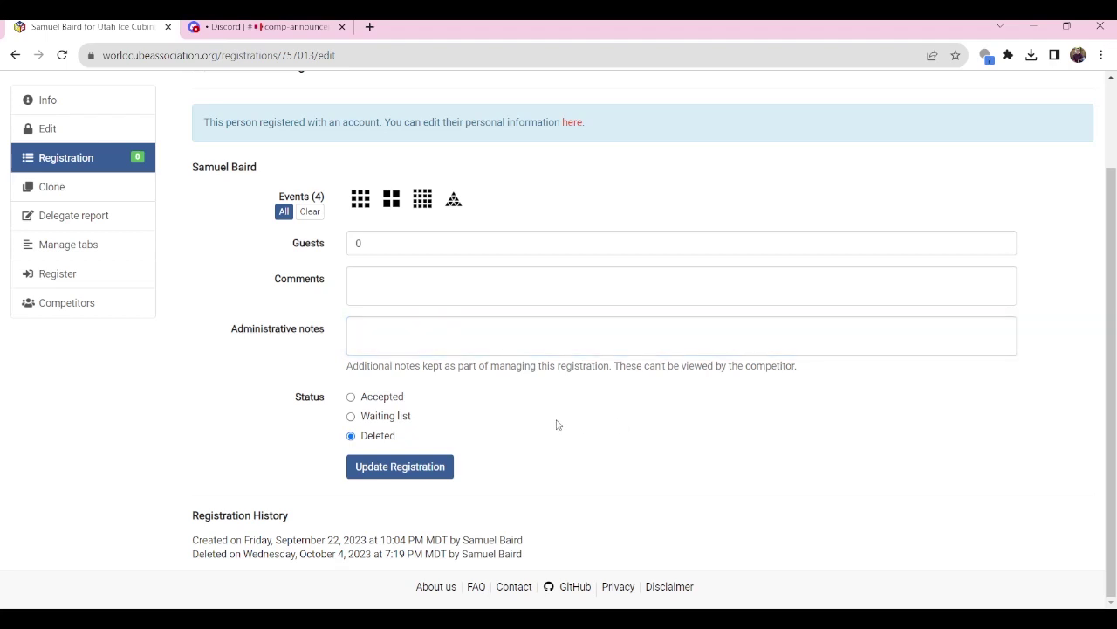
- Set the deleted registration's status to Accepted and update the registration
left_click(387, 398)
left_click(386, 438)
left_click(387, 400)
left_click(388, 417)
left_click(387, 397)
left_click(419, 467)
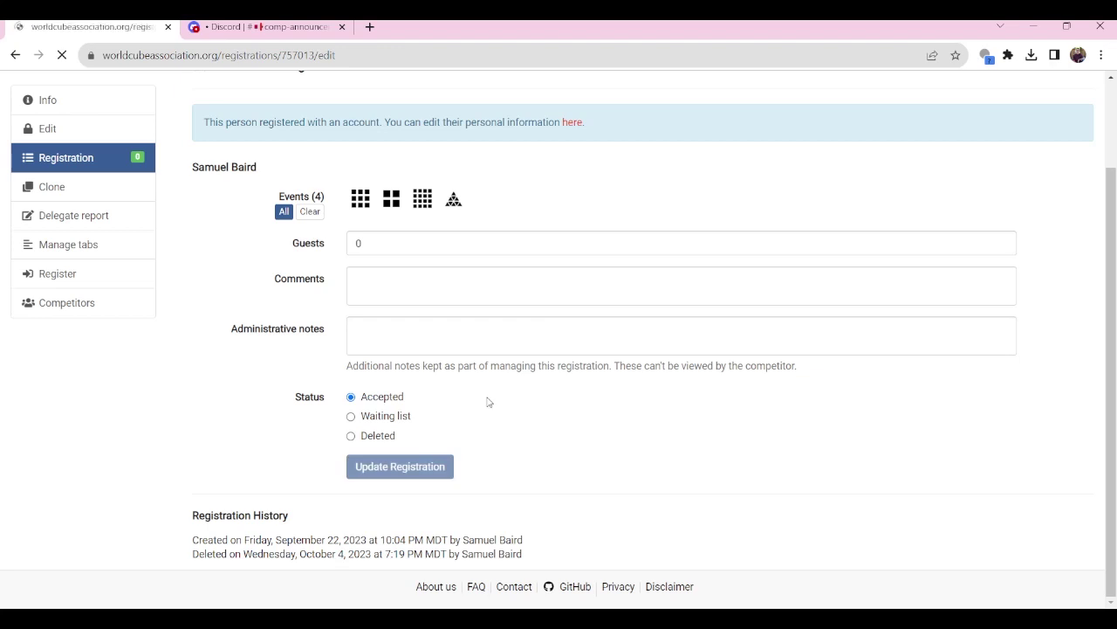
scroll(481, 398, "down", 2)
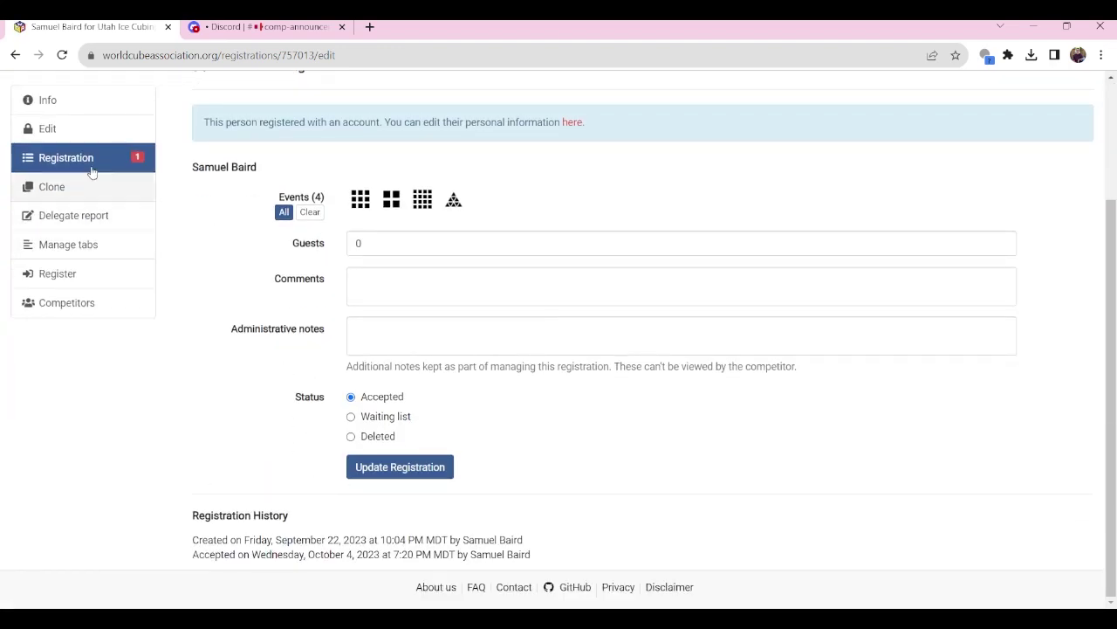
- Return to the registrations list and open the first paid competitor's registration at its payment history and refund section
left_click(105, 161)
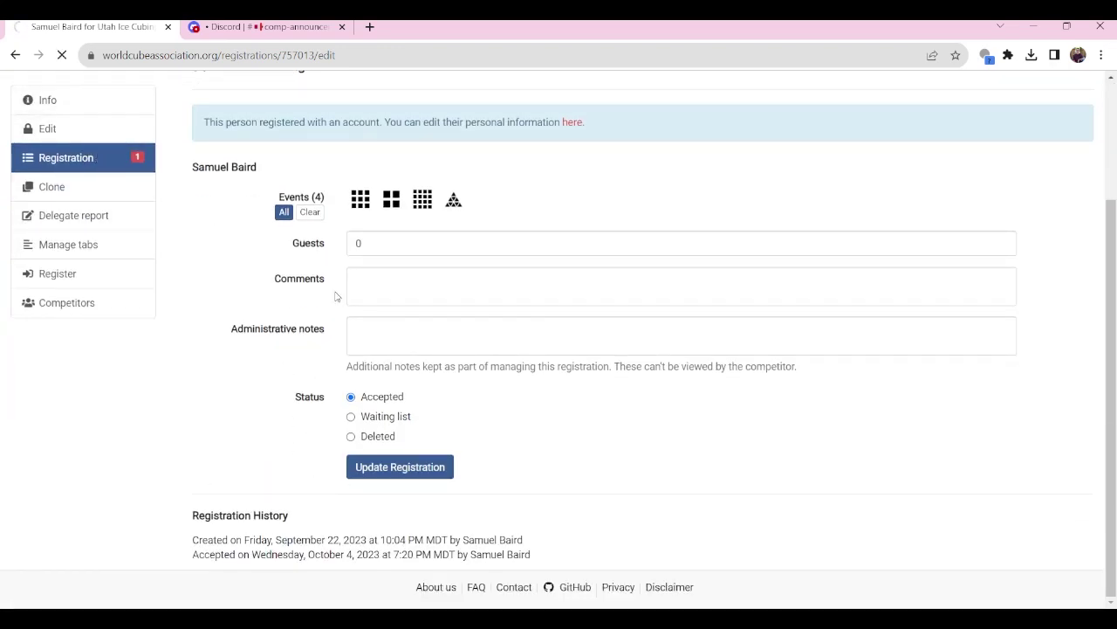
scroll(332, 314, "down", 3)
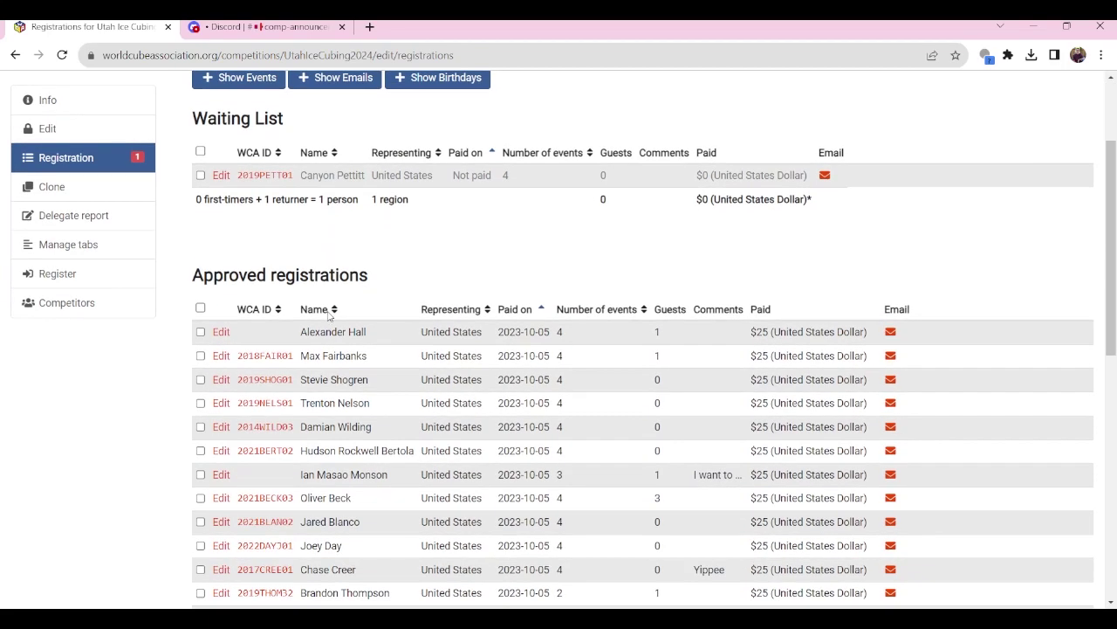
scroll(329, 325, "down", 1)
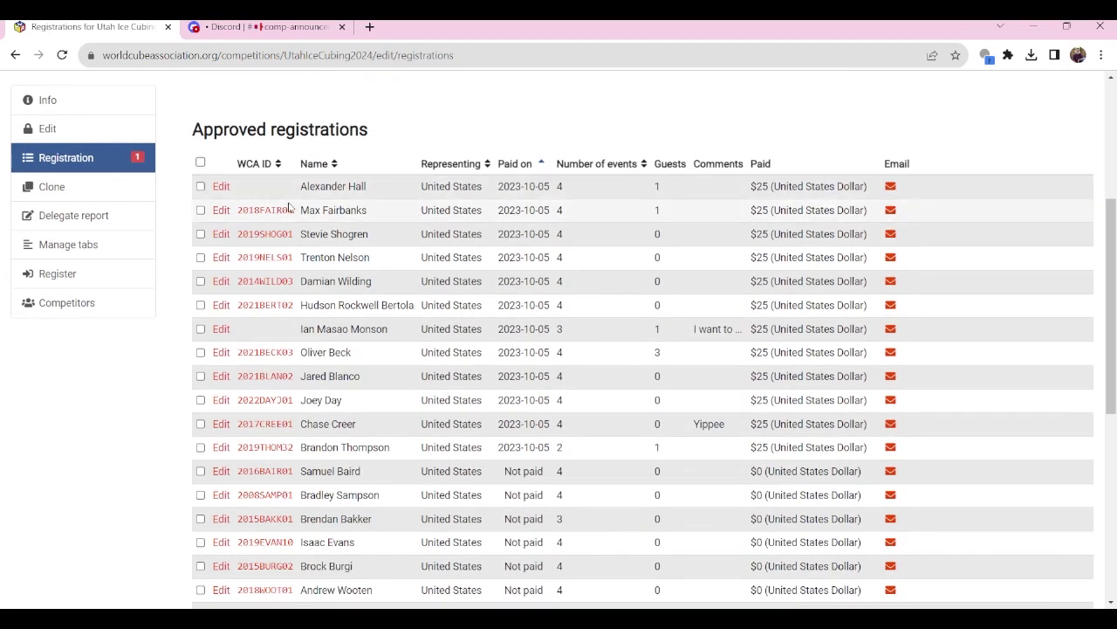
left_click(221, 186)
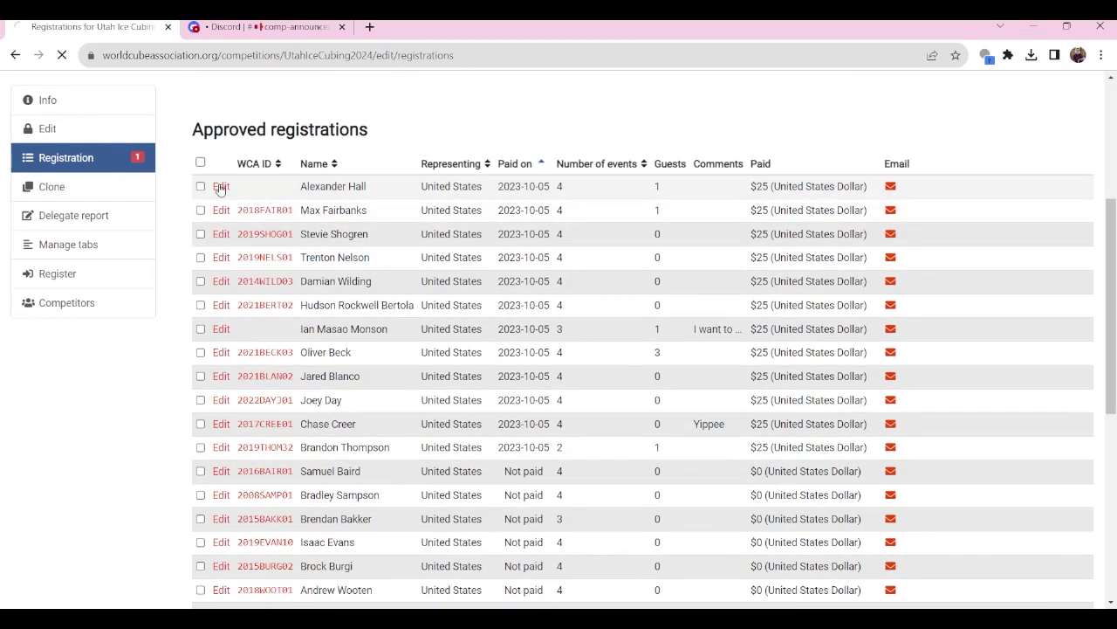
scroll(250, 346, "down", 3)
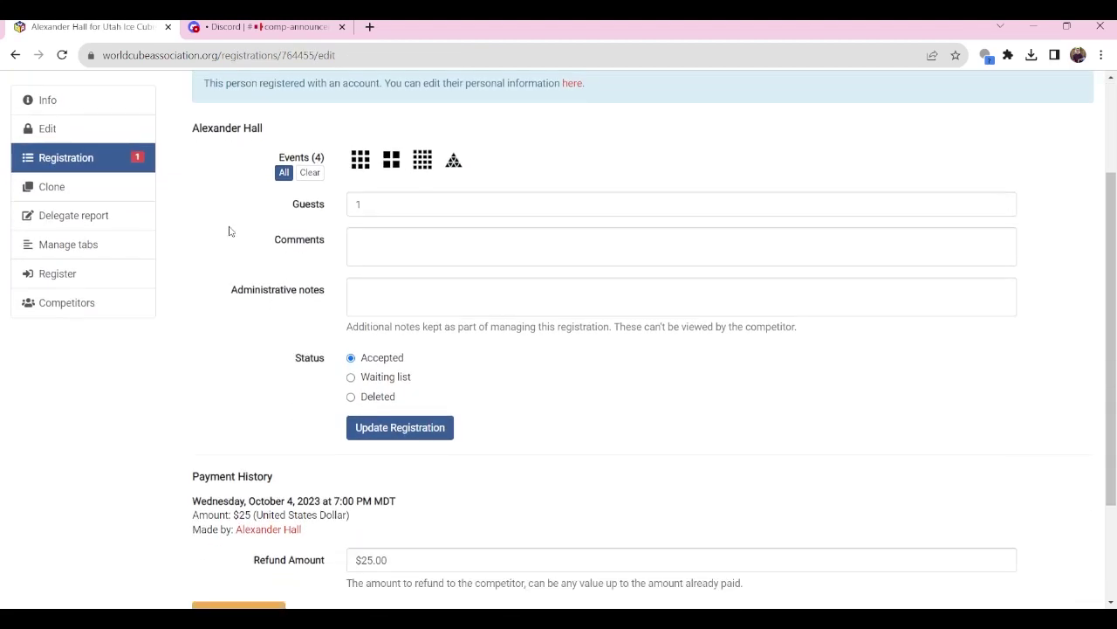
scroll(233, 241, "down", 2)
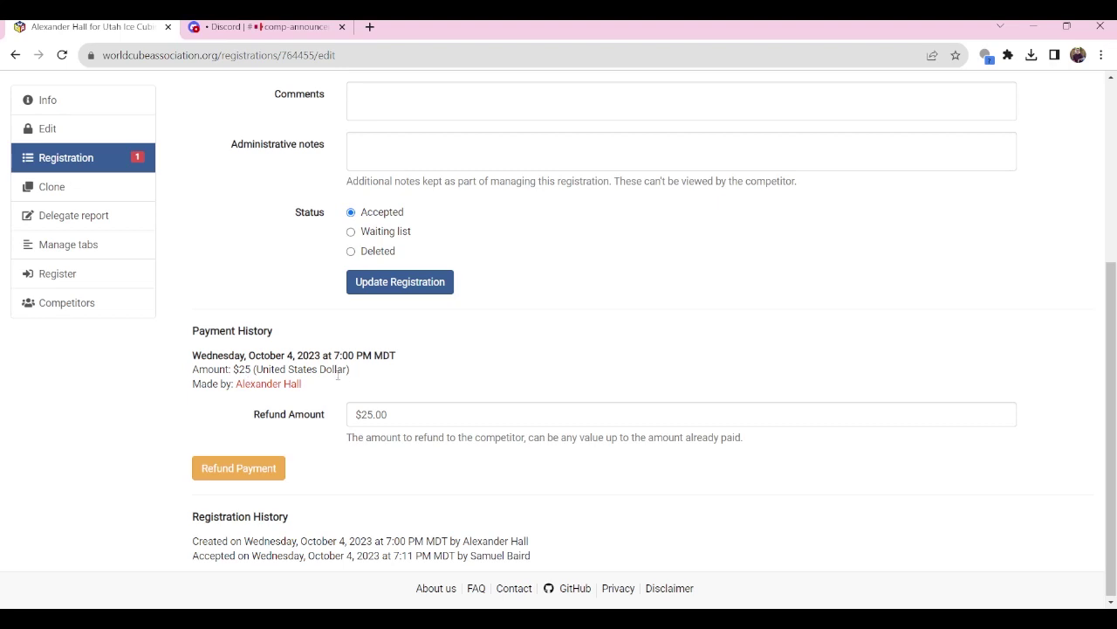
- Set the competitor's refund amount to $12.50
left_click(391, 413)
left_click(440, 411)
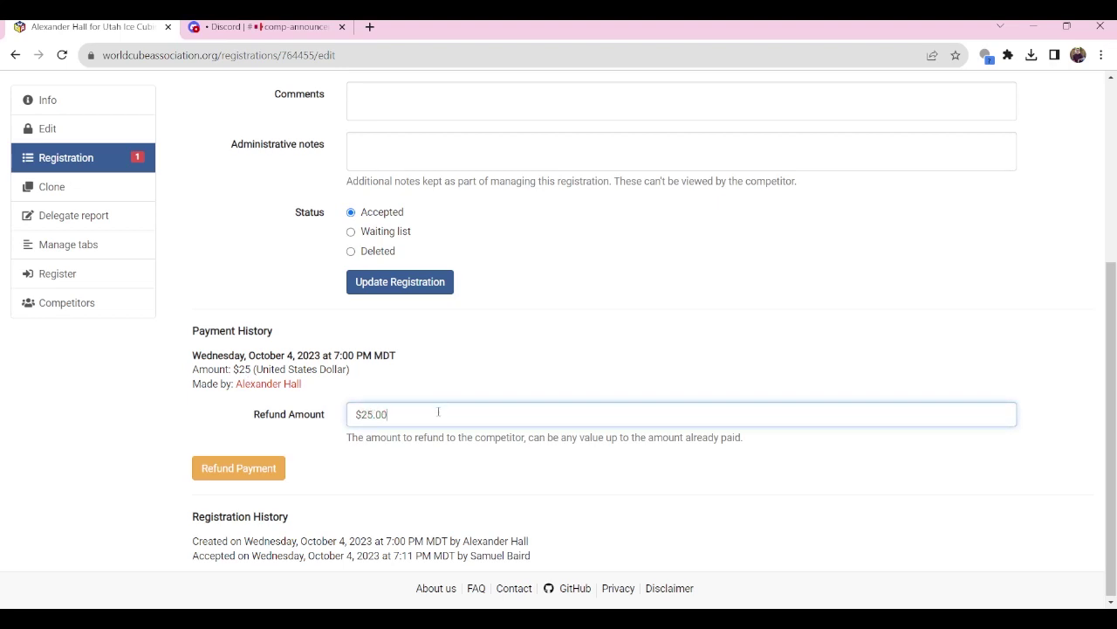
left_click_drag(376, 415, 361, 415)
type("12.")
left_click_drag(399, 415, 354, 412)
left_click(461, 381)
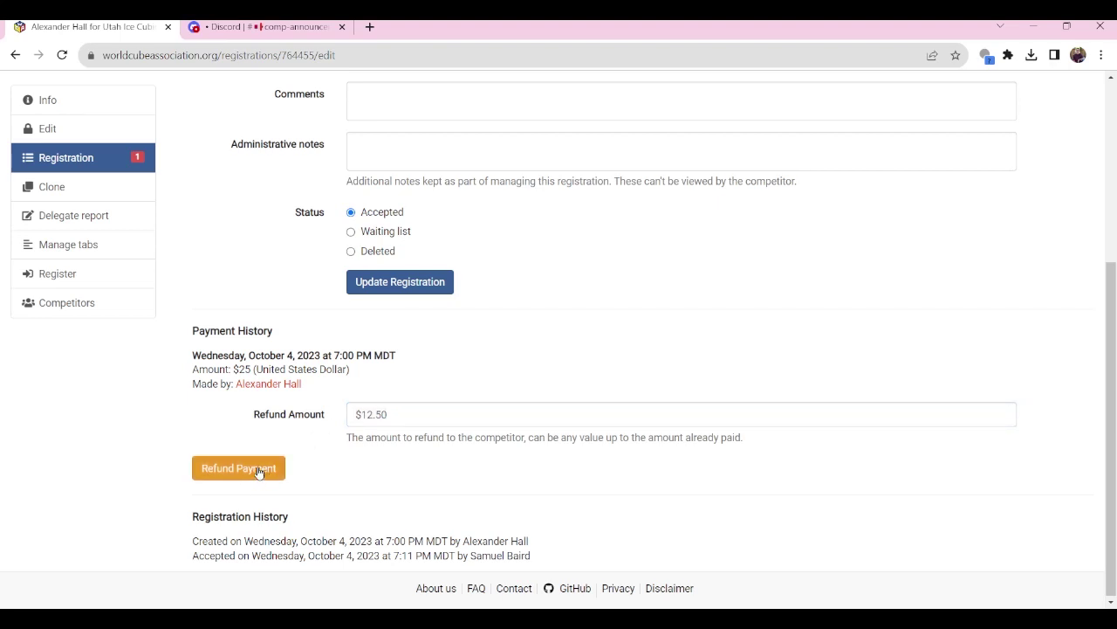
- Replace the competitor's refund amount with $1.00
double_click(365, 414)
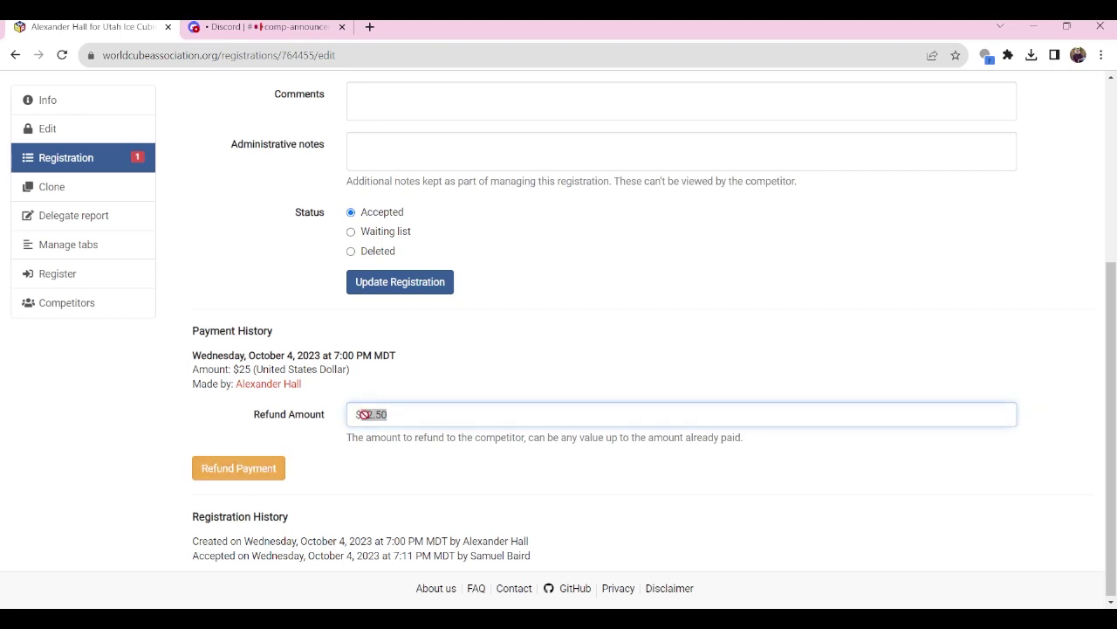
triple_click(419, 414)
type("$1")
left_click(406, 478)
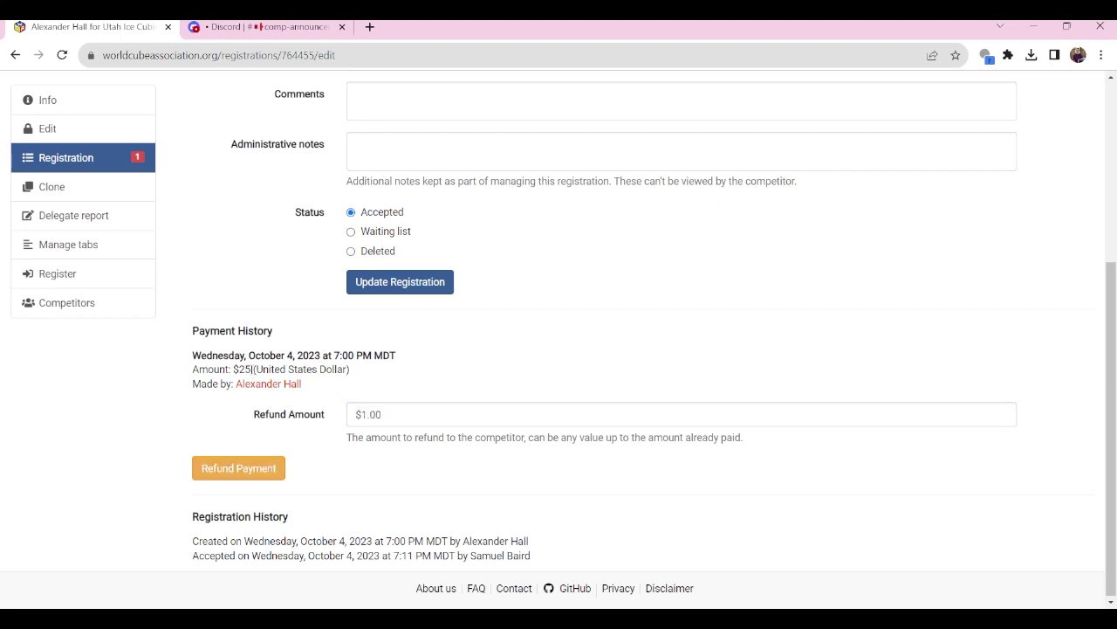
left_click_drag(252, 369, 238, 369)
left_click(292, 410)
left_click(467, 374)
- Return to the competition's registrations list and go to the approved registrations
left_click(123, 164)
scroll(360, 328, "down", 2)
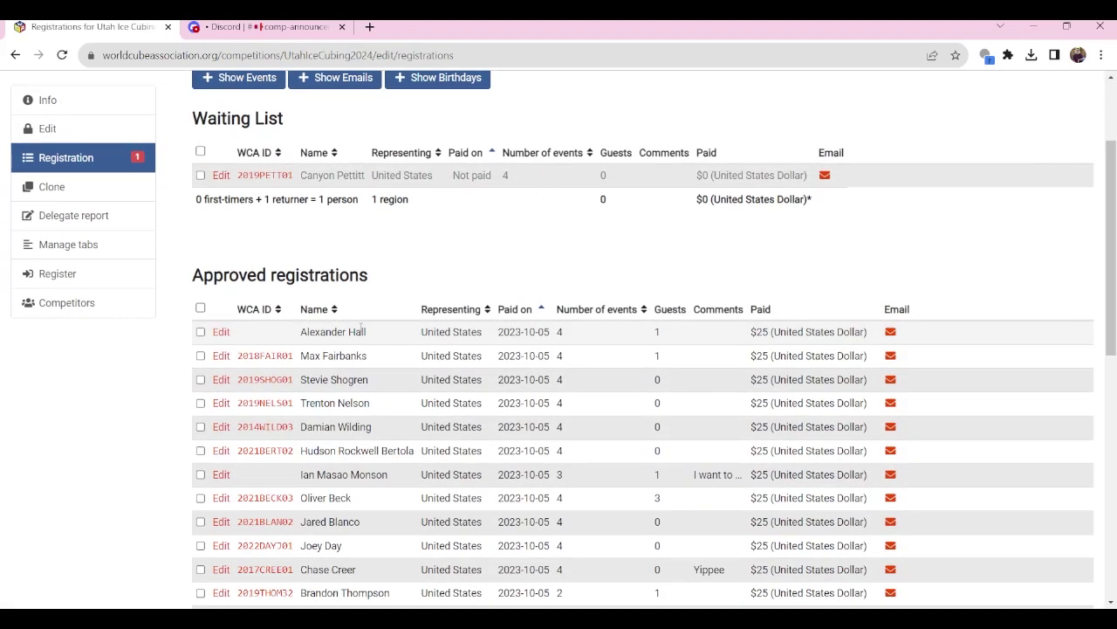
scroll(360, 327, "down", 2)
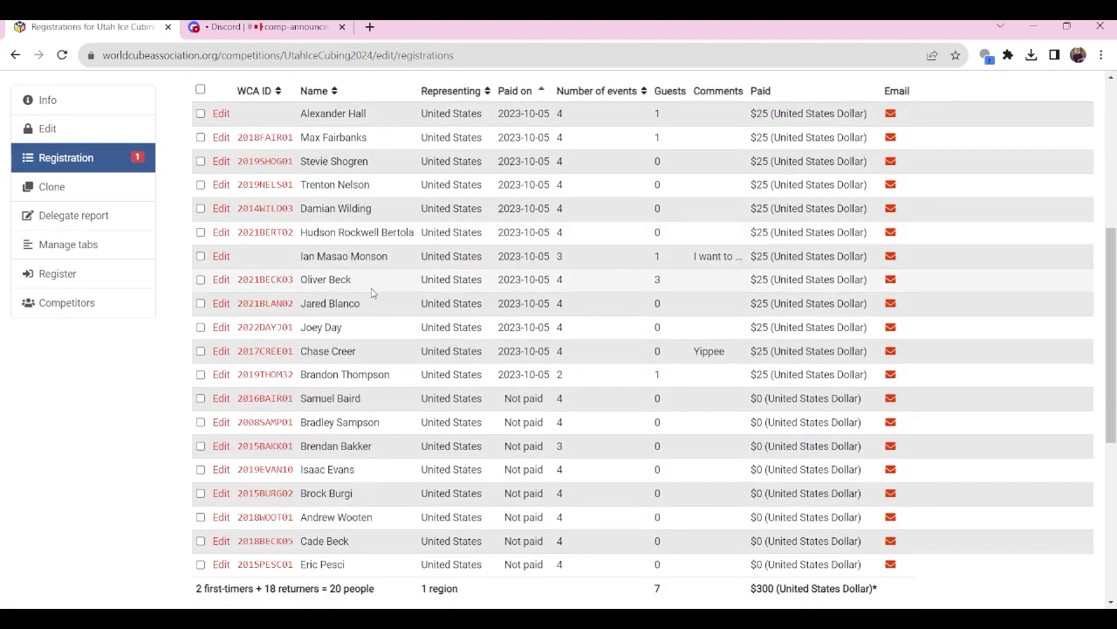
- Select all approved registrations at once, look over the available bulk actions, and clear the selection
scroll(374, 294, "up", 1)
left_click(200, 235)
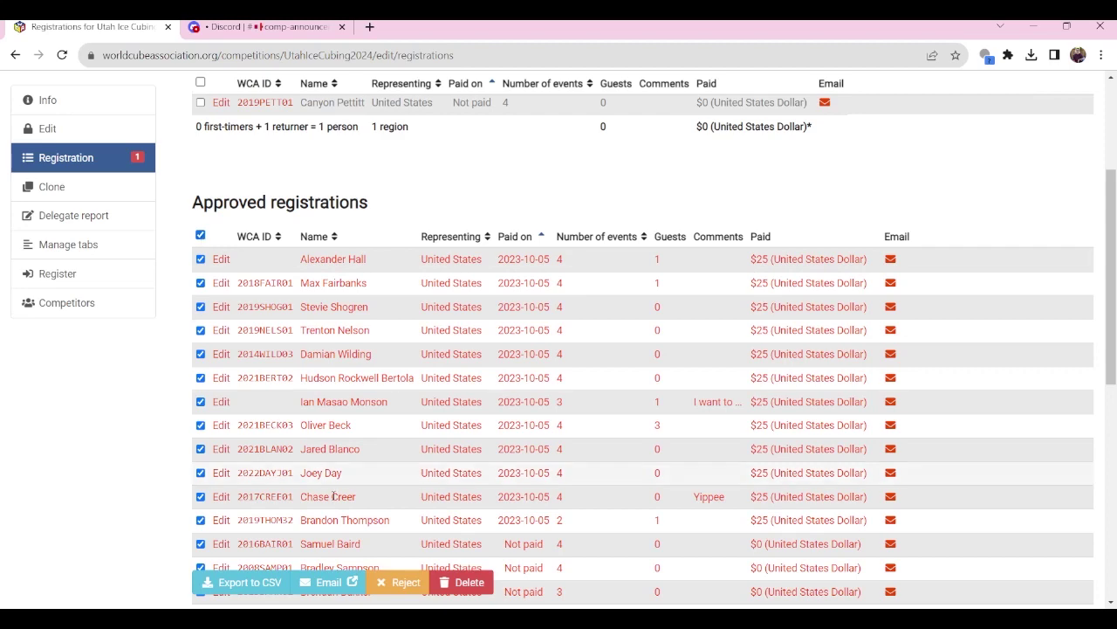
scroll(330, 472, "down", 2)
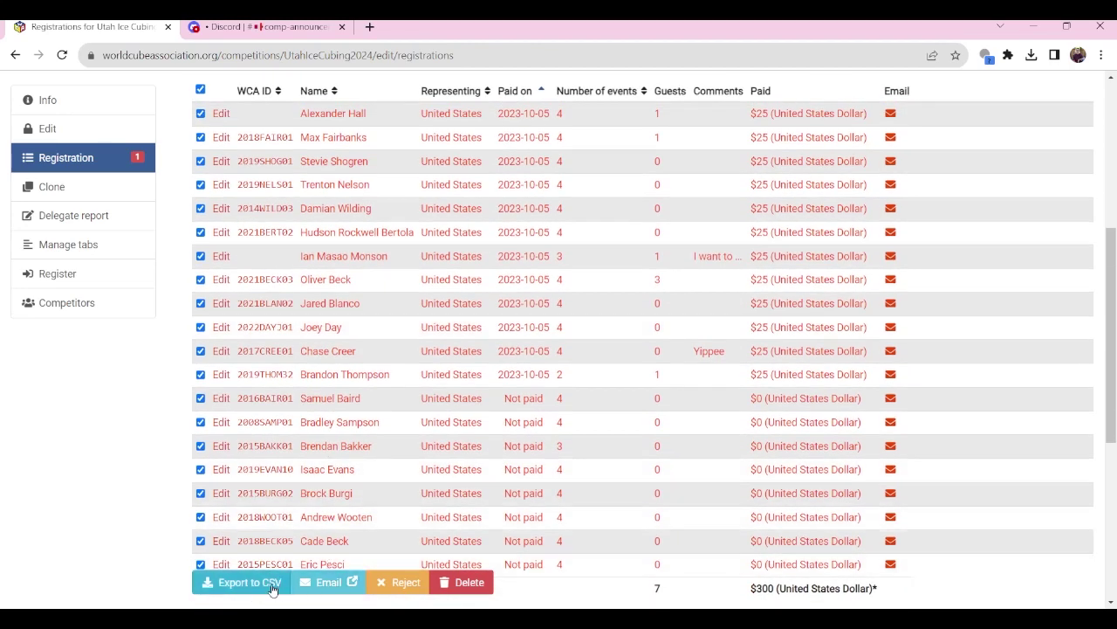
scroll(251, 515, "up", 3)
left_click(200, 310)
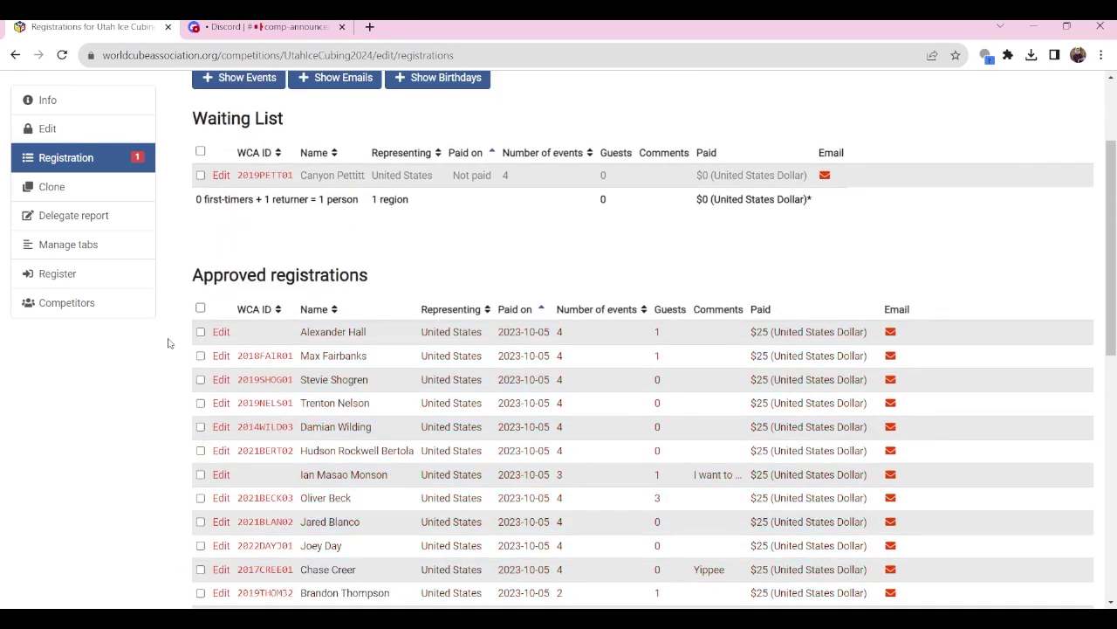
- Select only the first unpaid competitor among the approved registrations and start an email to them
scroll(170, 341, "down", 3)
scroll(187, 336, "down", 1)
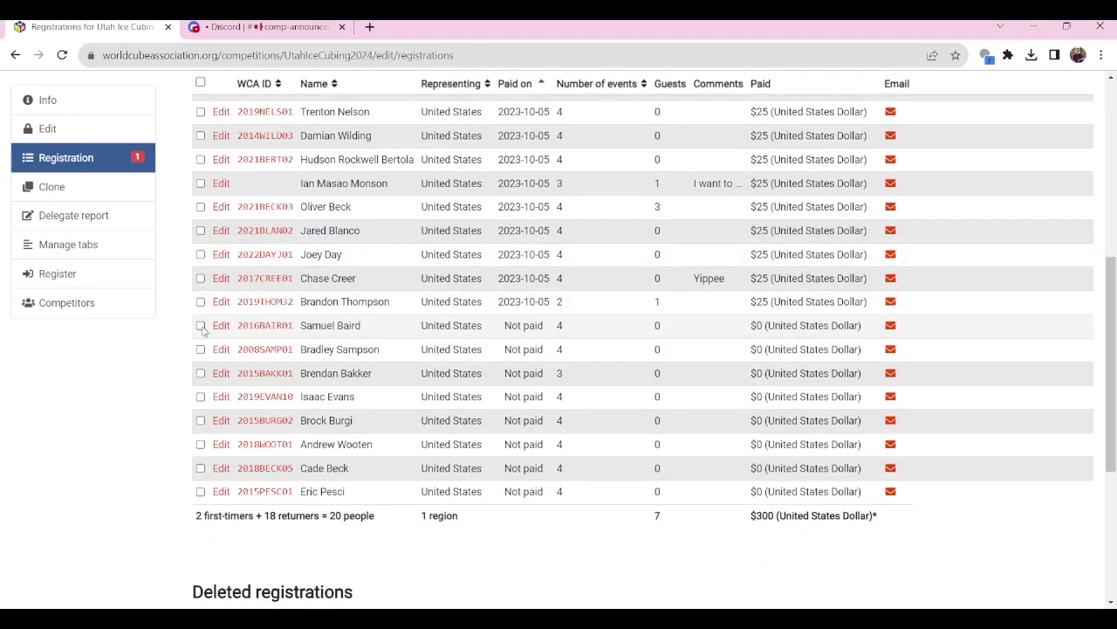
left_click(200, 324)
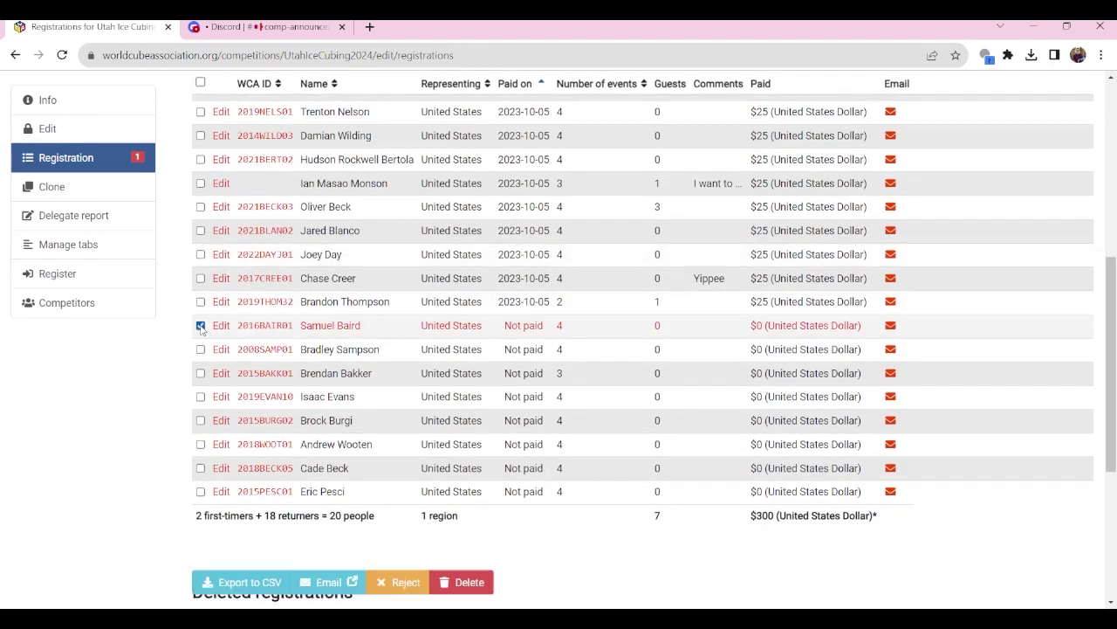
left_click(347, 582)
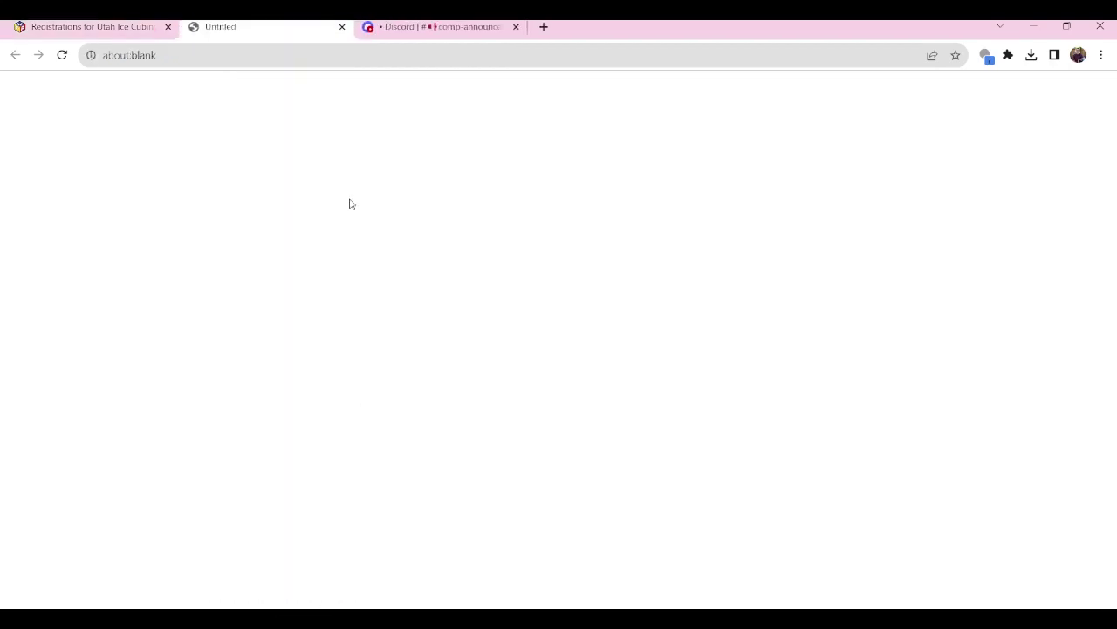